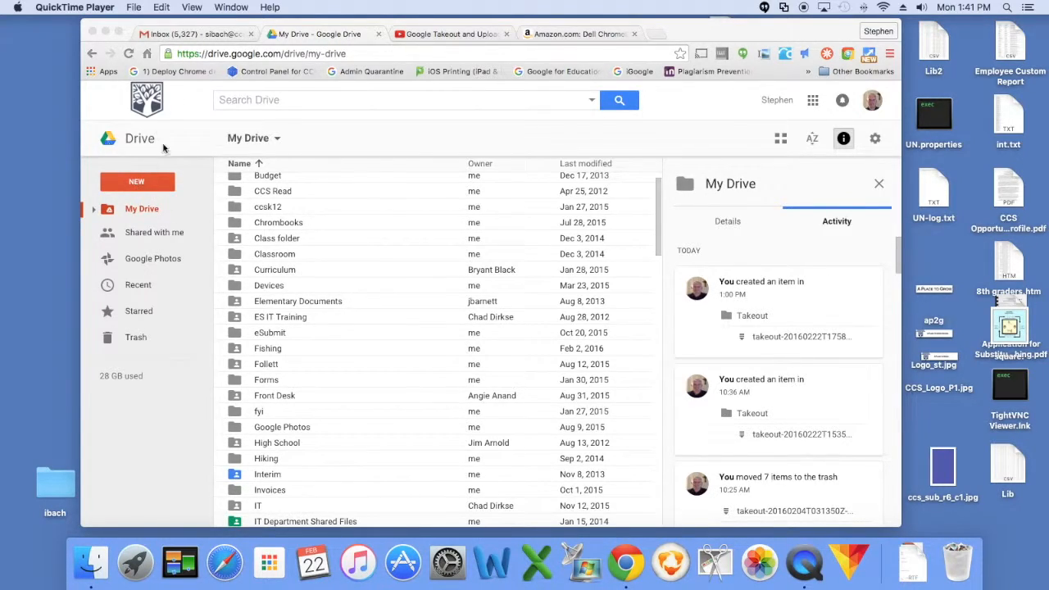
- Open the Google account settings from the profile menu in Drive
left_click(875, 102)
left_click(874, 105)
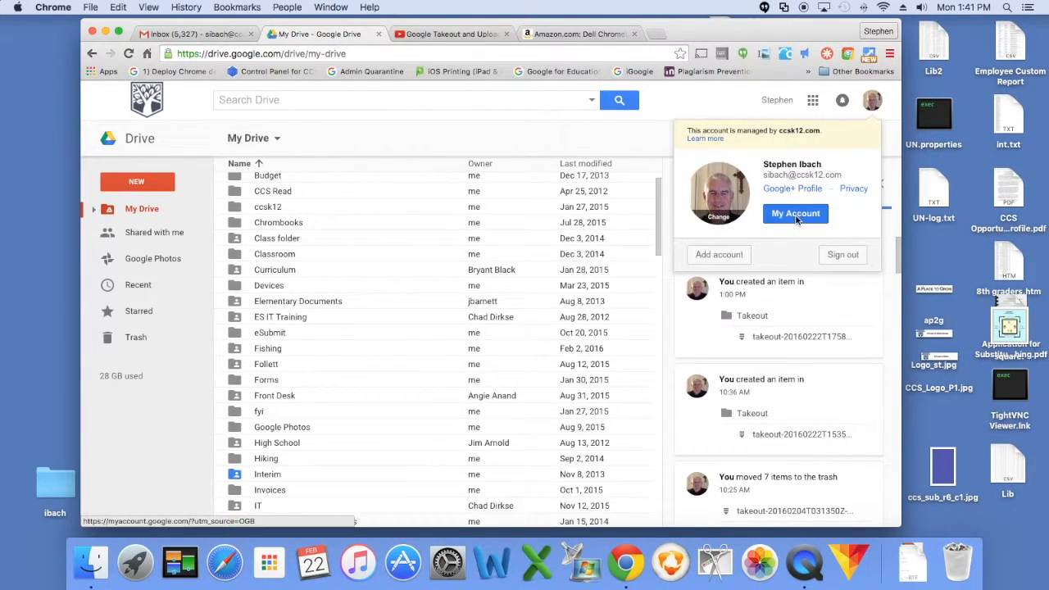
left_click(795, 214)
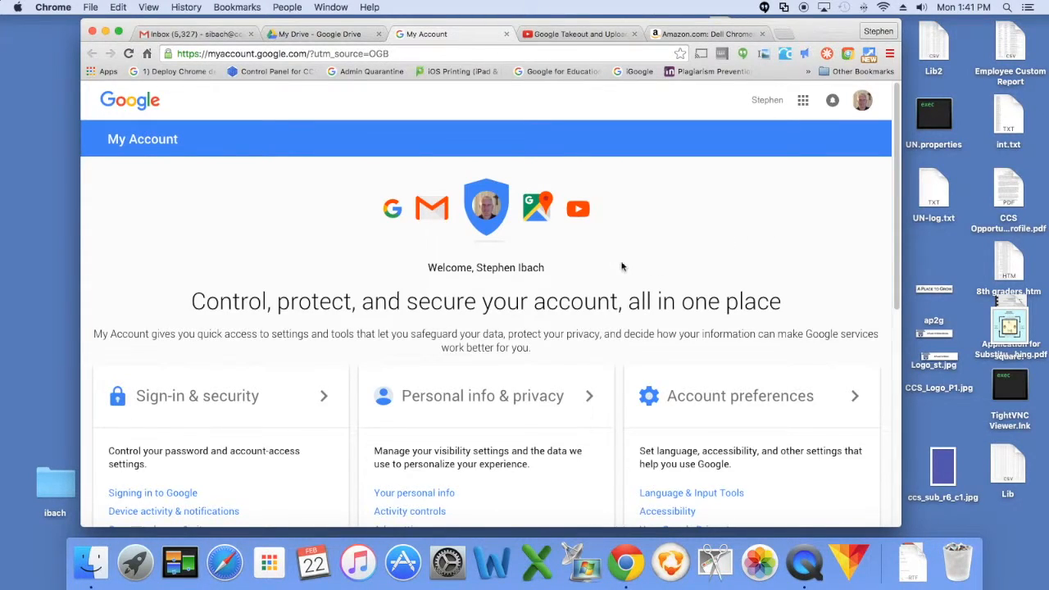
- Go to Control your content and start creating a data archive
scroll(463, 285, "down", 4)
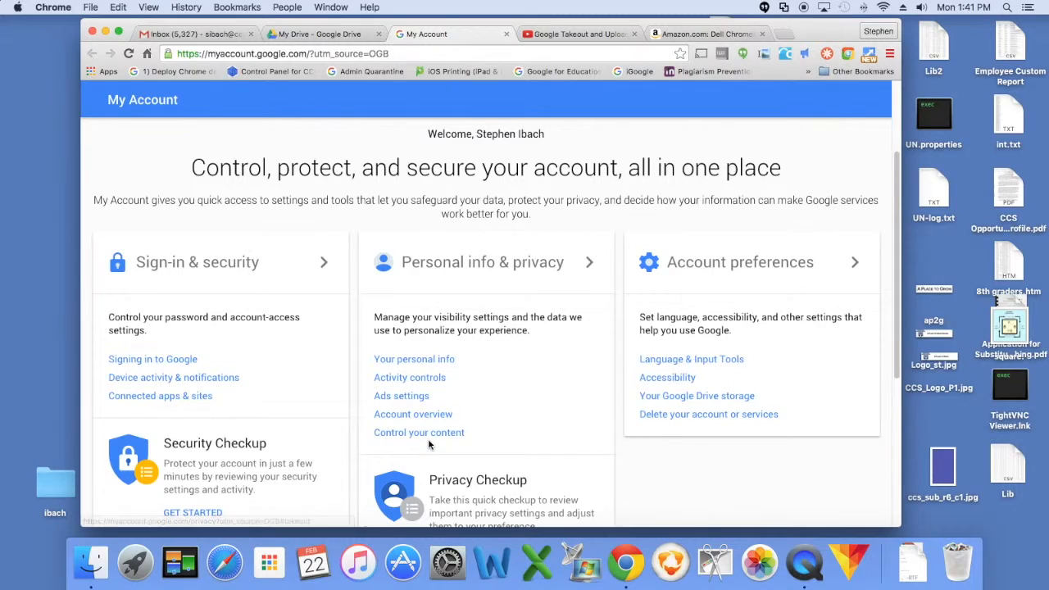
scroll(418, 433, "down", 2)
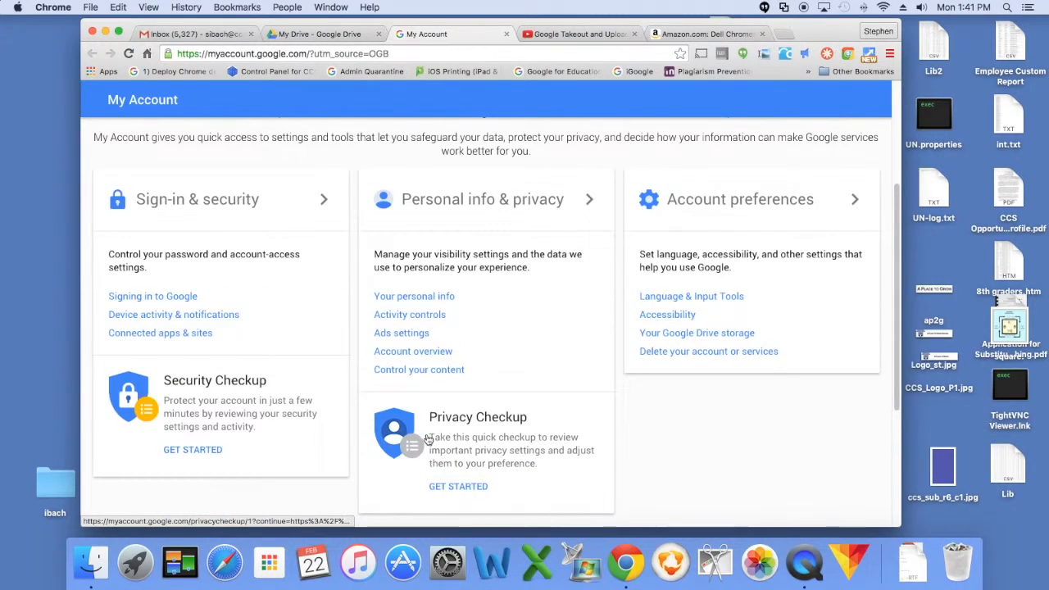
left_click(420, 370)
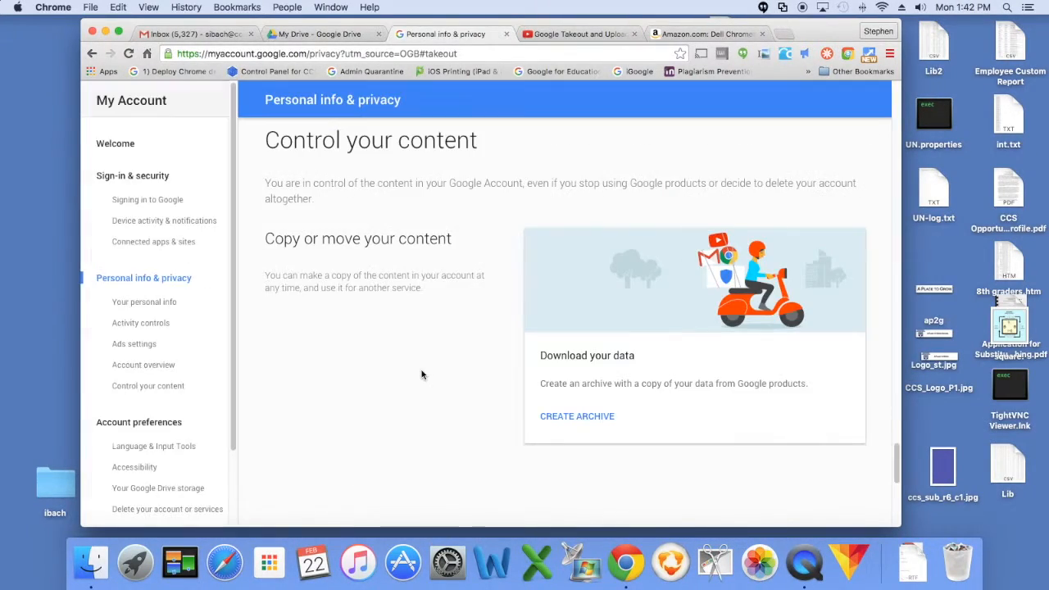
left_click(576, 416)
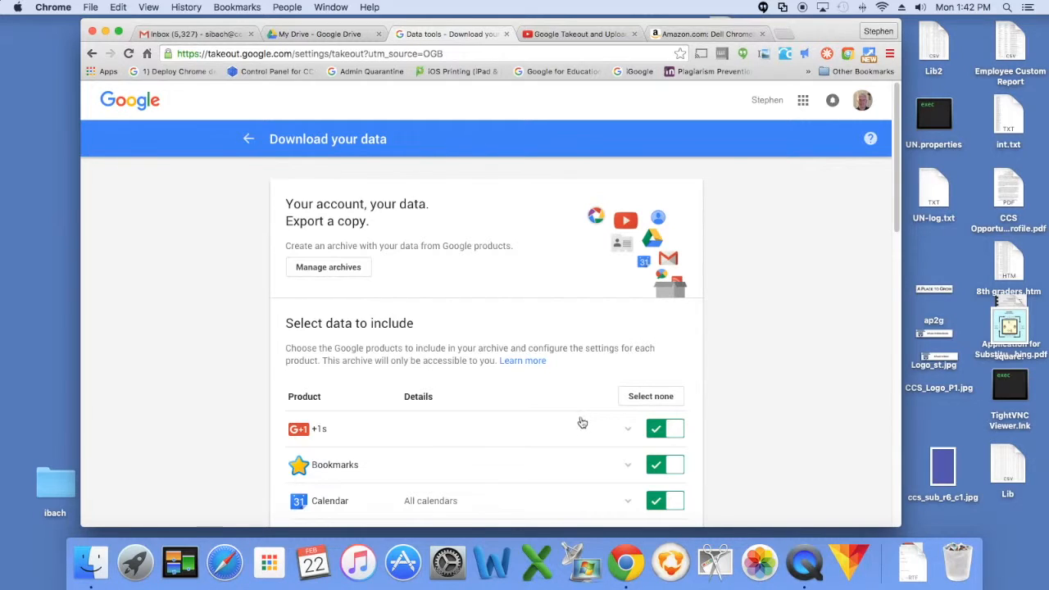
- Deselect all products in the archive's data selection list
scroll(578, 423, "down", 3)
scroll(576, 424, "up", 2)
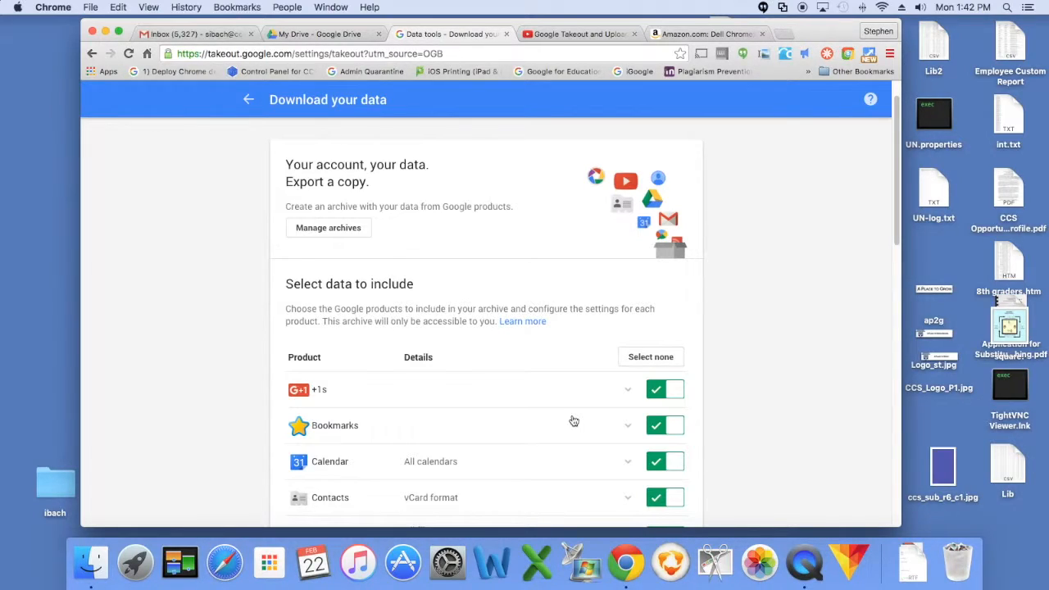
scroll(572, 420, "down", 2)
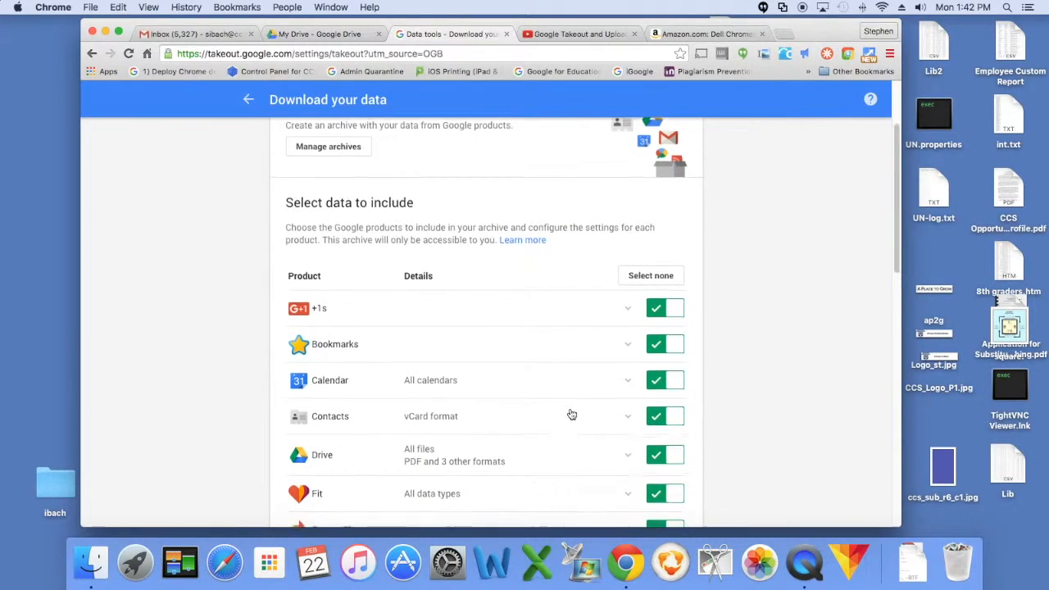
scroll(570, 414, "down", 5)
scroll(570, 415, "up", 6)
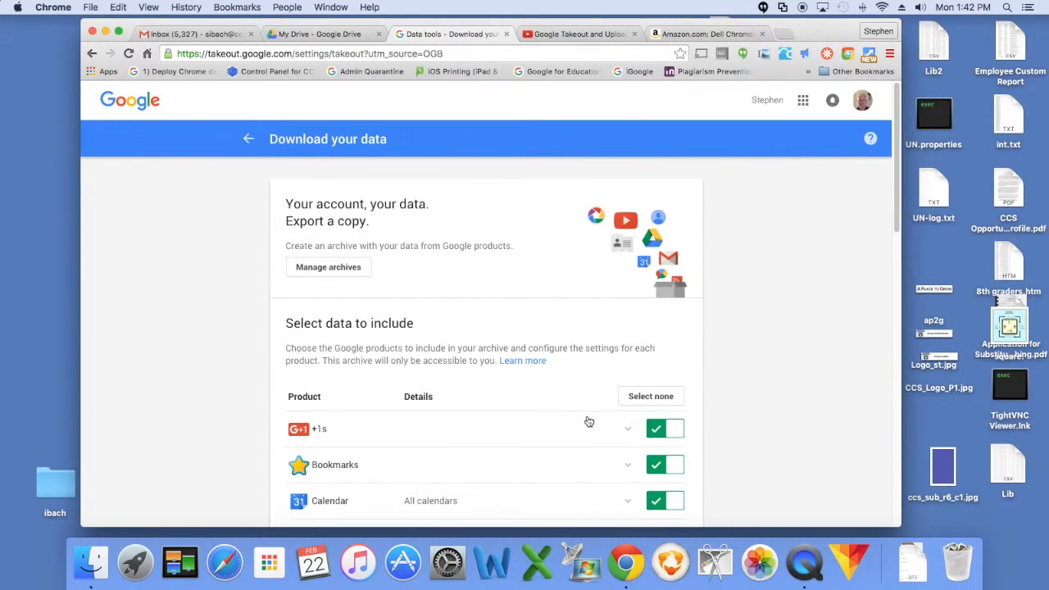
left_click(651, 399)
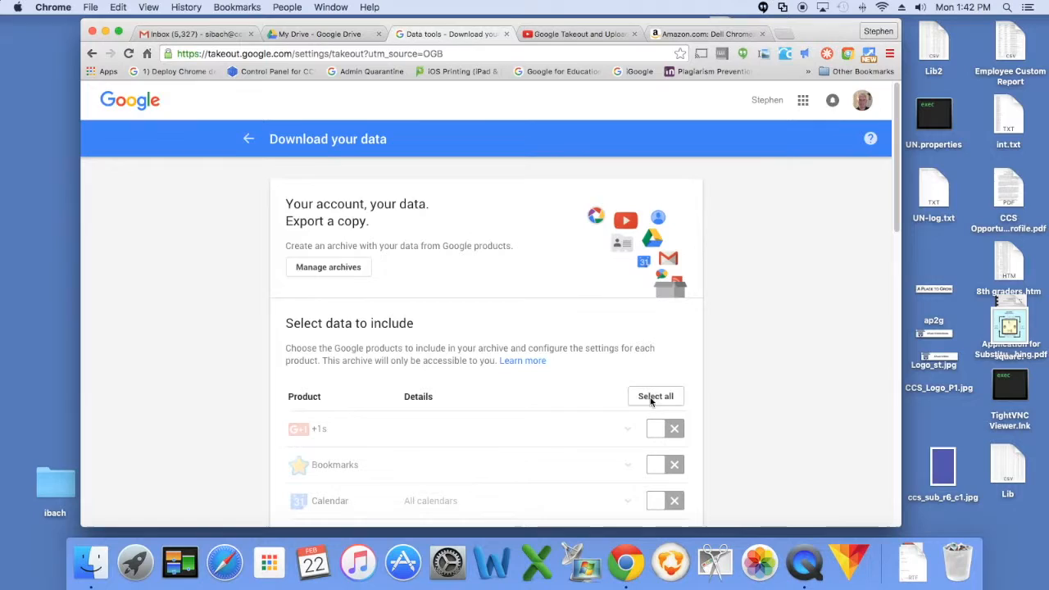
- Include Drive in the archive and expand its options
scroll(651, 399, "down", 4)
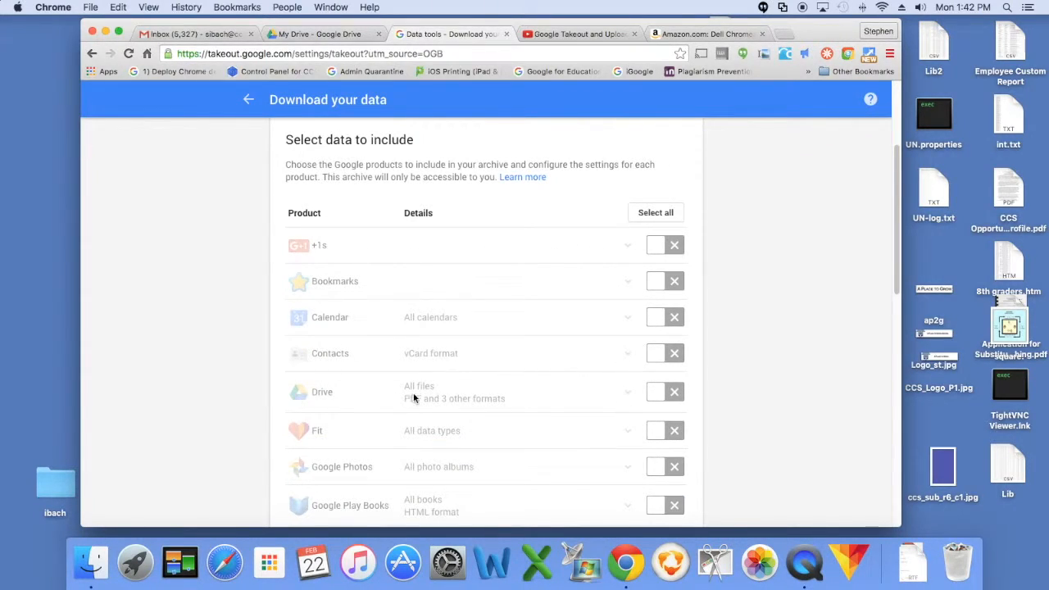
left_click(666, 393)
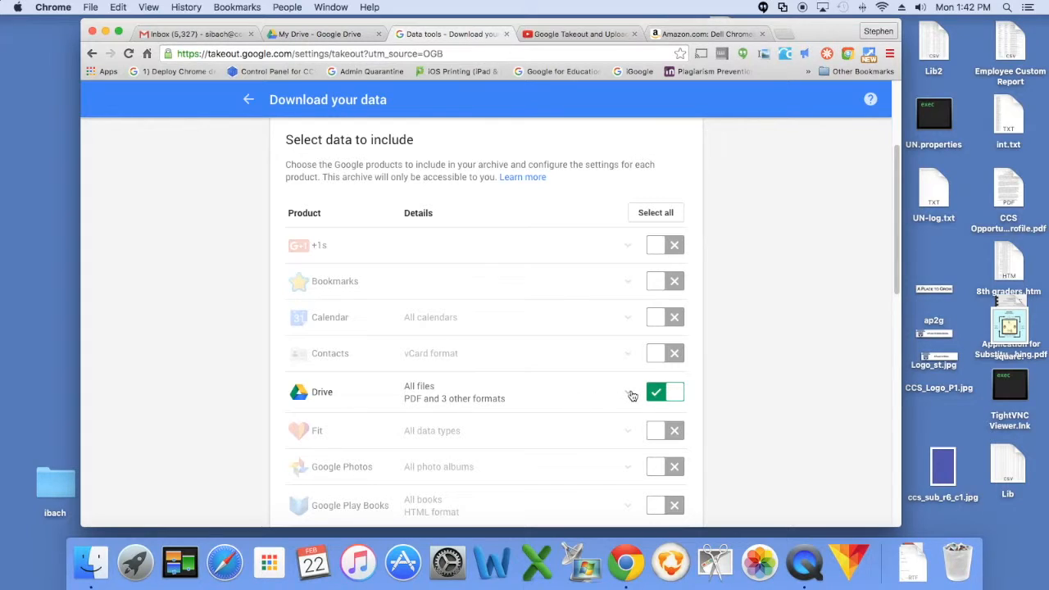
left_click(629, 395)
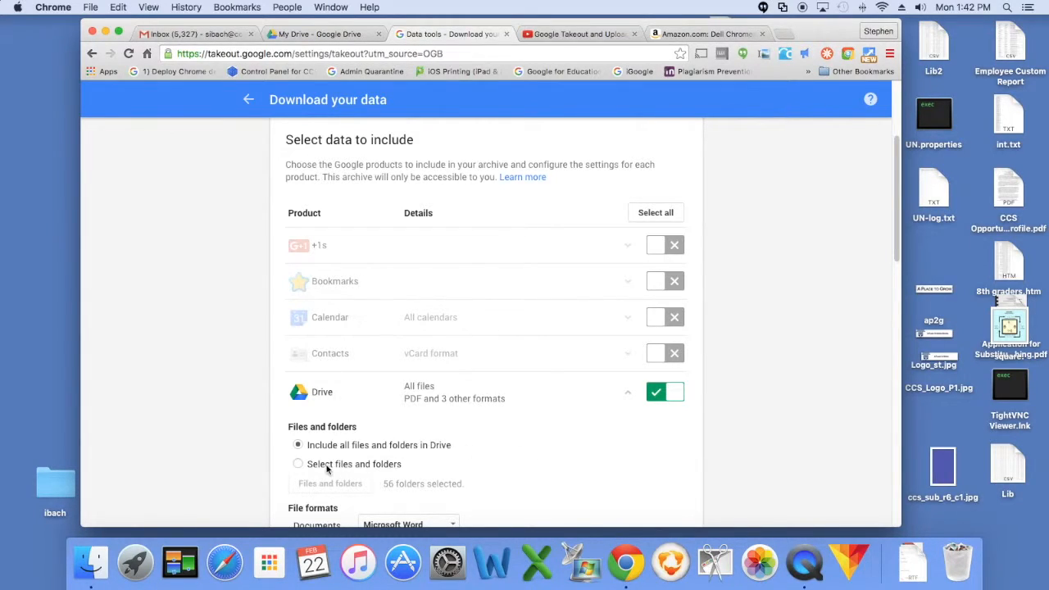
- Limit the Drive export to selected folders, clearing all and choosing only eSubmit
left_click(297, 463)
left_click(341, 482)
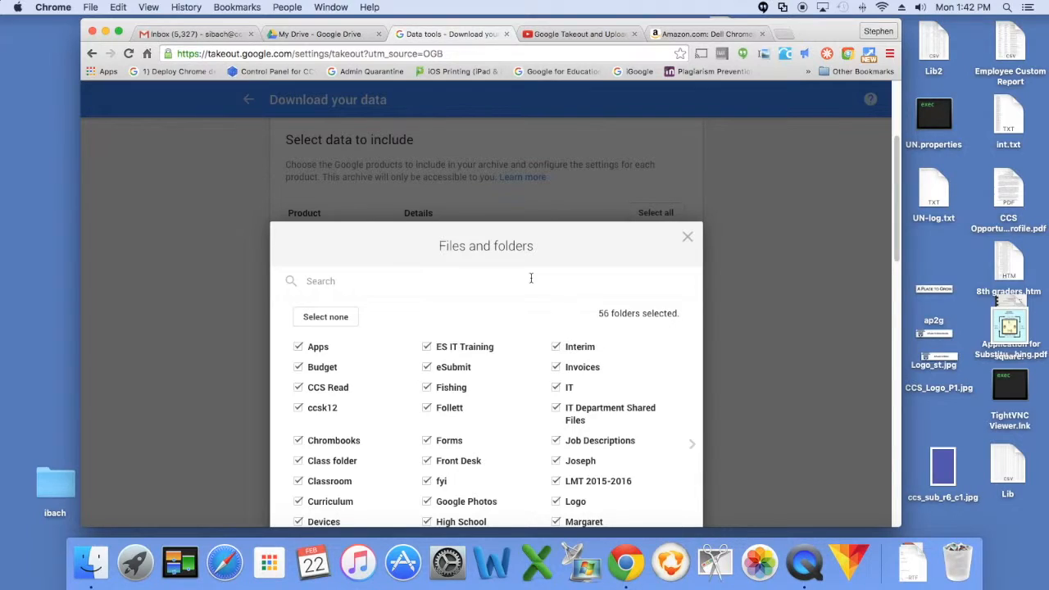
left_click(338, 320)
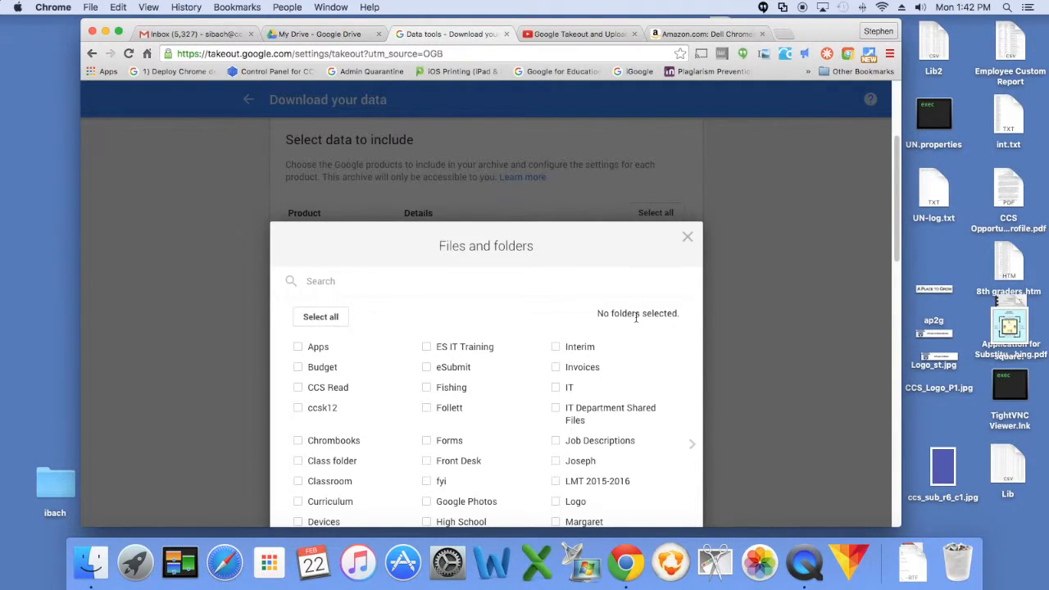
scroll(663, 332, "down", 2)
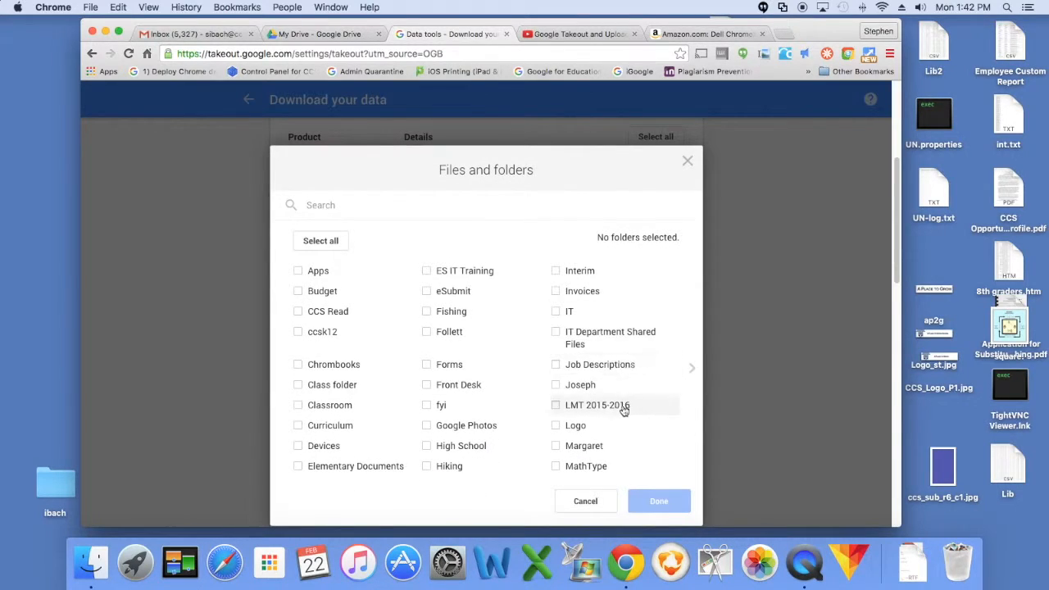
left_click(427, 292)
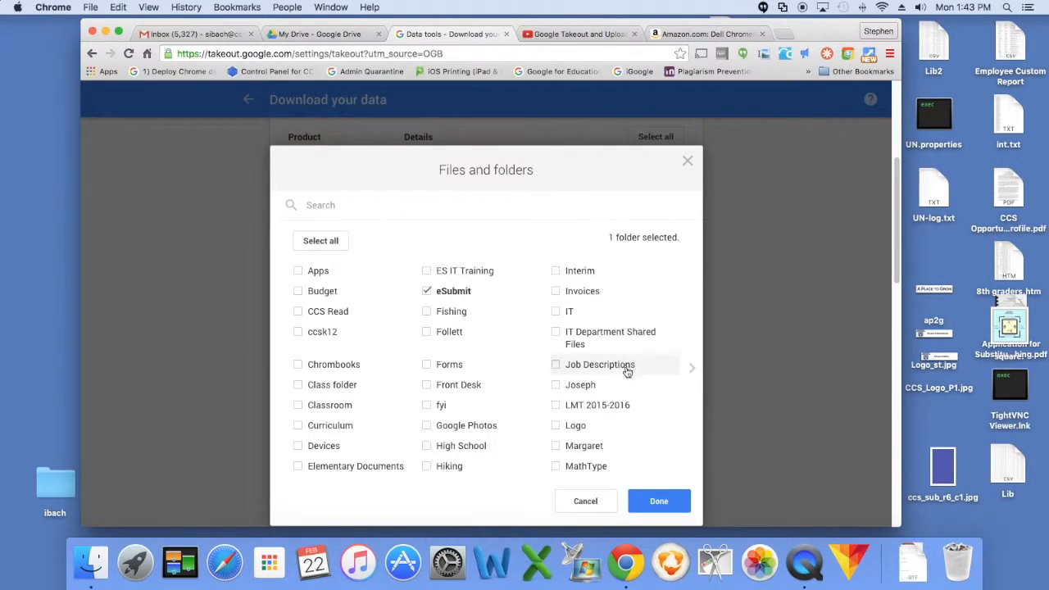
left_click(664, 501)
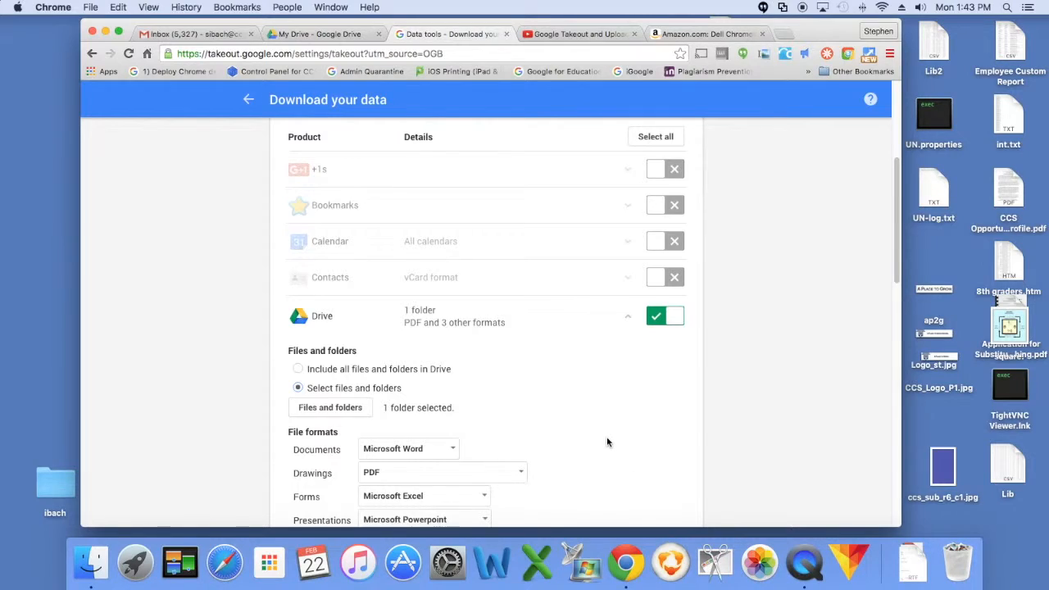
- Continue past the product list to the archive format settings
scroll(606, 439, "down", 2)
scroll(607, 438, "down", 5)
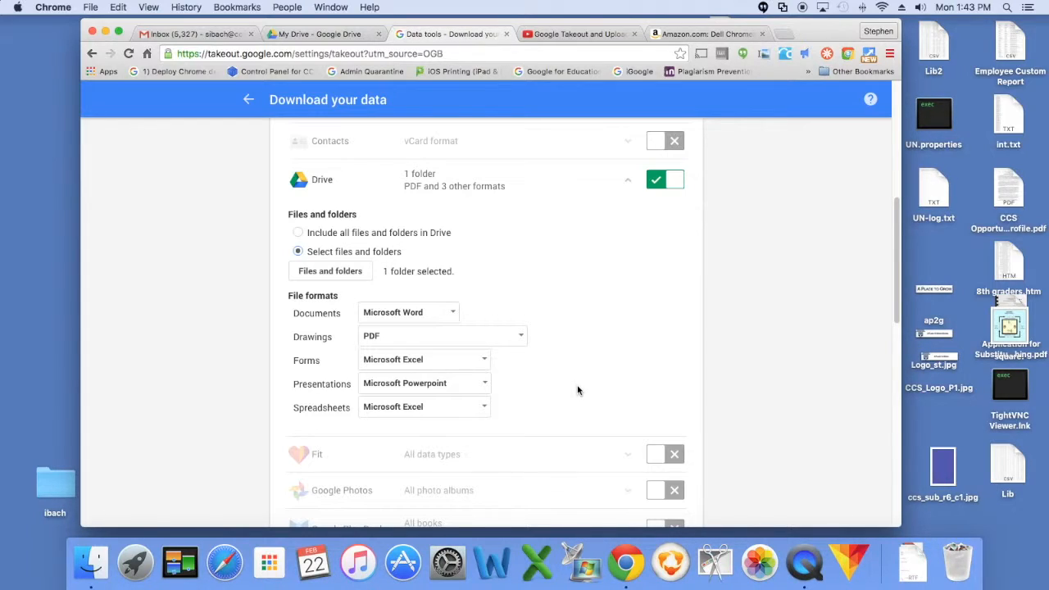
scroll(593, 389, "down", 5)
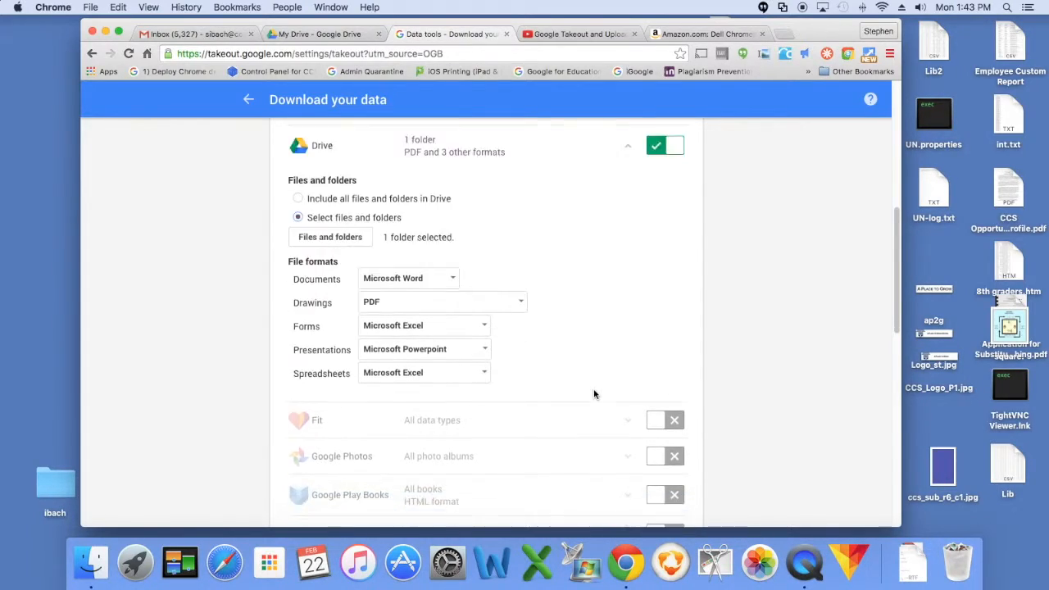
scroll(583, 402, "down", 2)
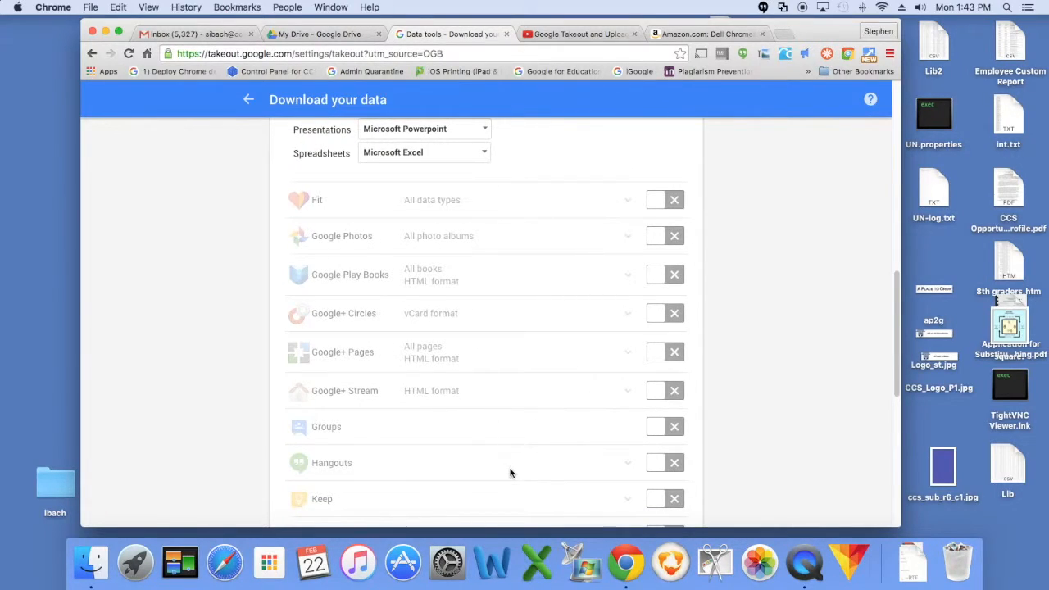
scroll(510, 470, "down", 2)
scroll(532, 459, "down", 2)
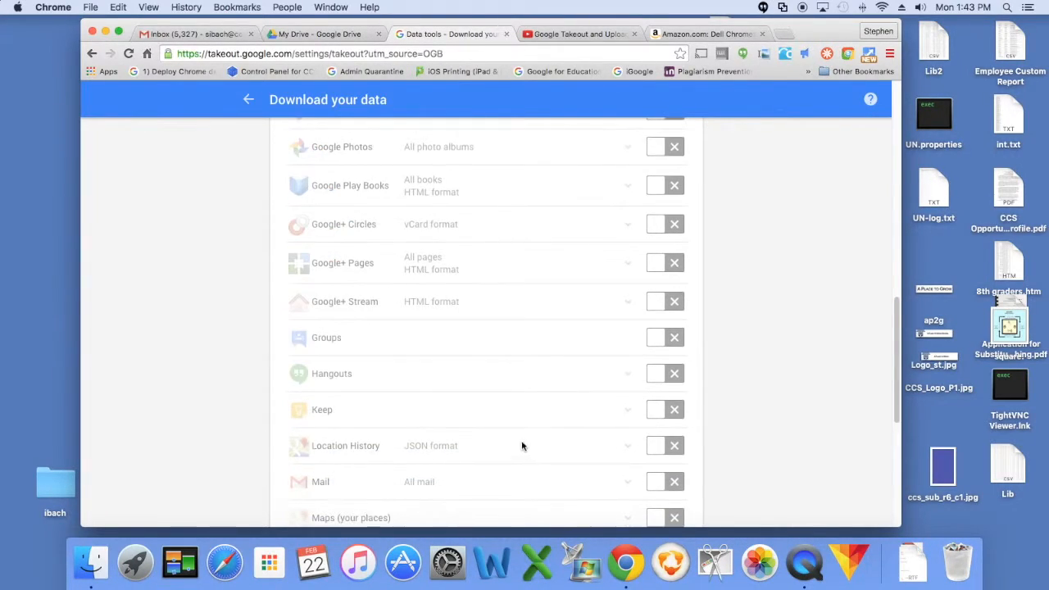
scroll(574, 467, "down", 3)
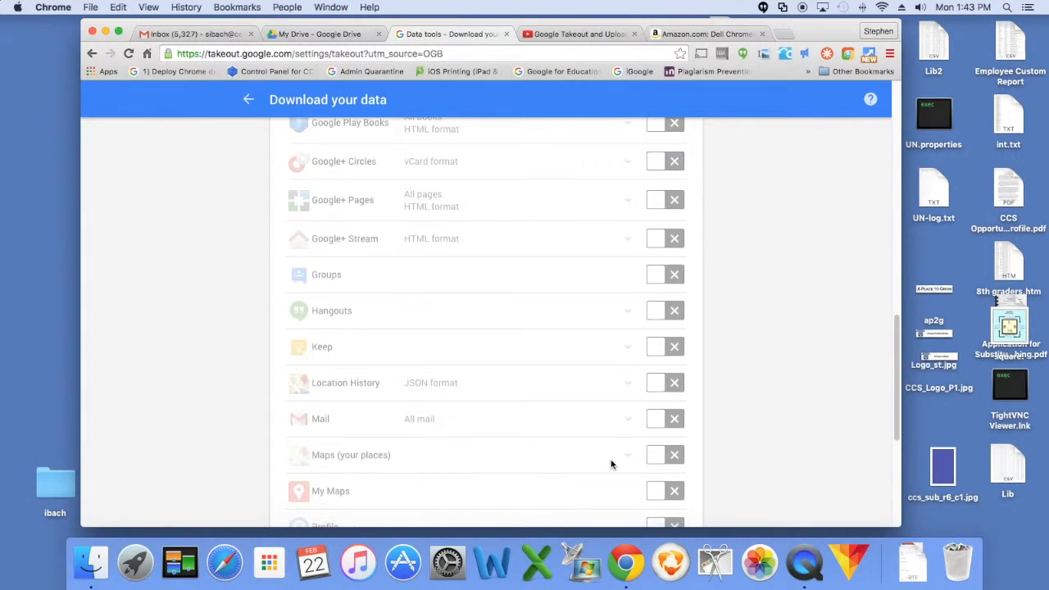
scroll(612, 464, "down", 2)
scroll(602, 465, "down", 5)
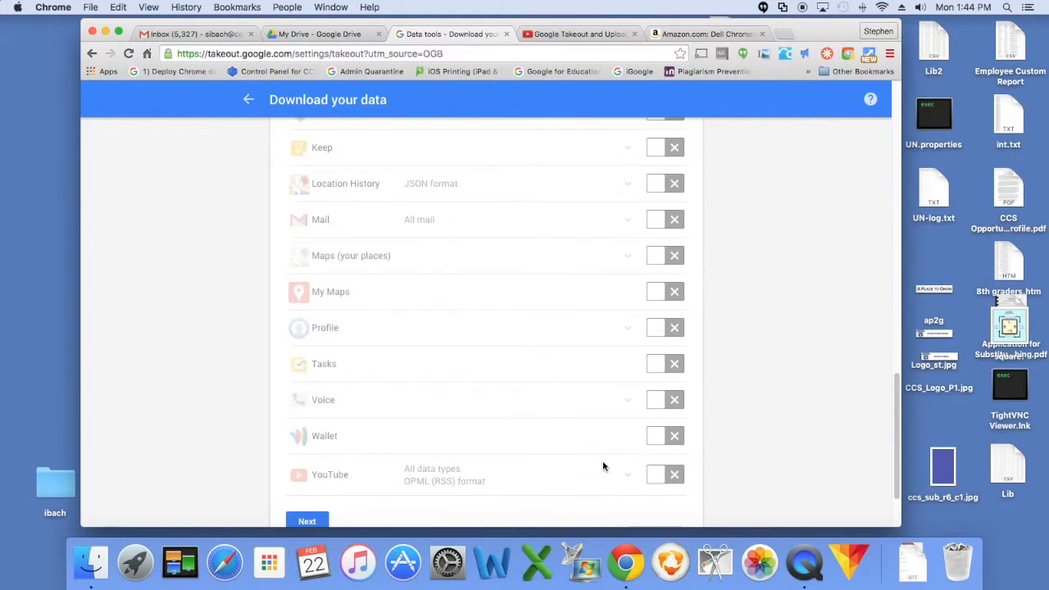
left_click(309, 433)
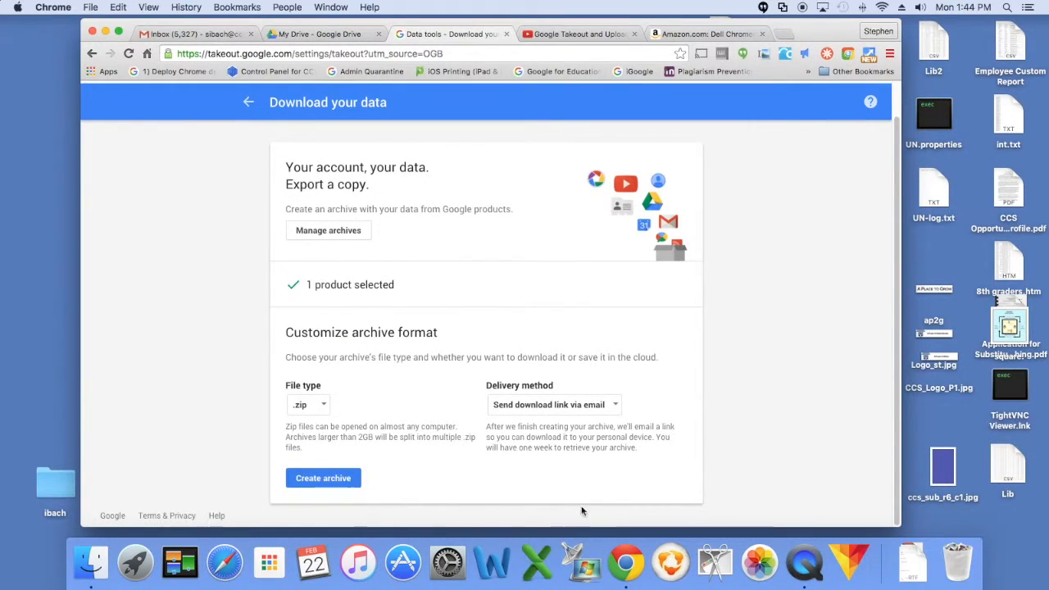
- Set the archive file type to .zip and delivery method to Add to Drive, then create the archive
left_click(324, 408)
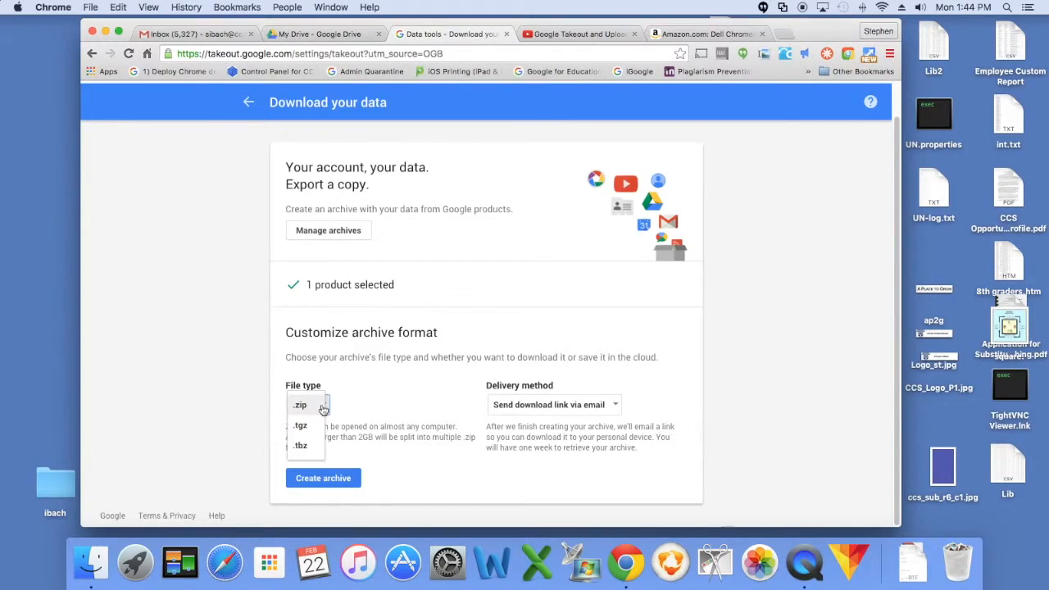
left_click(310, 410)
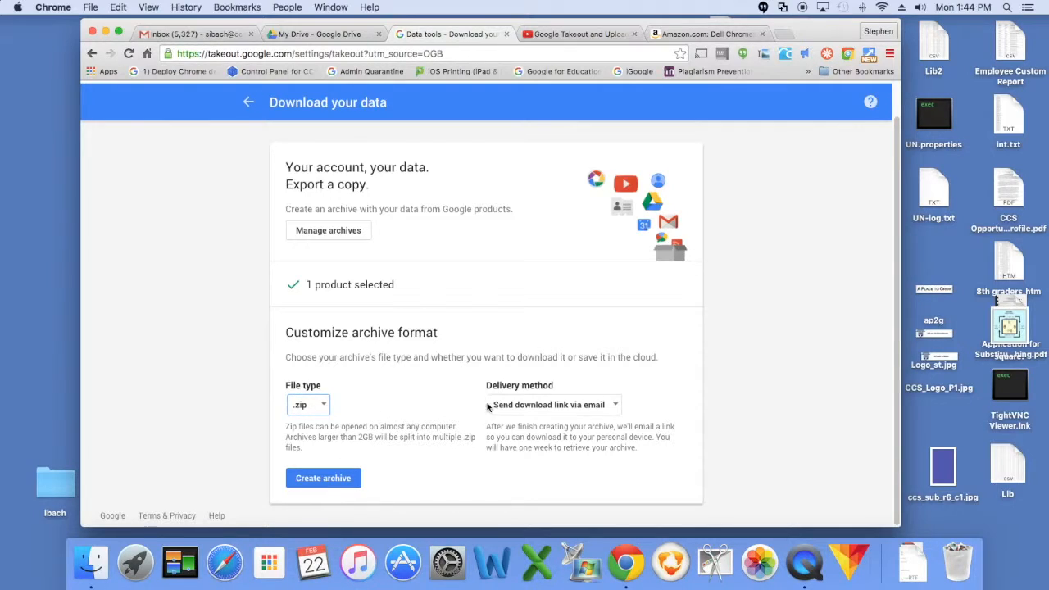
left_click(611, 407)
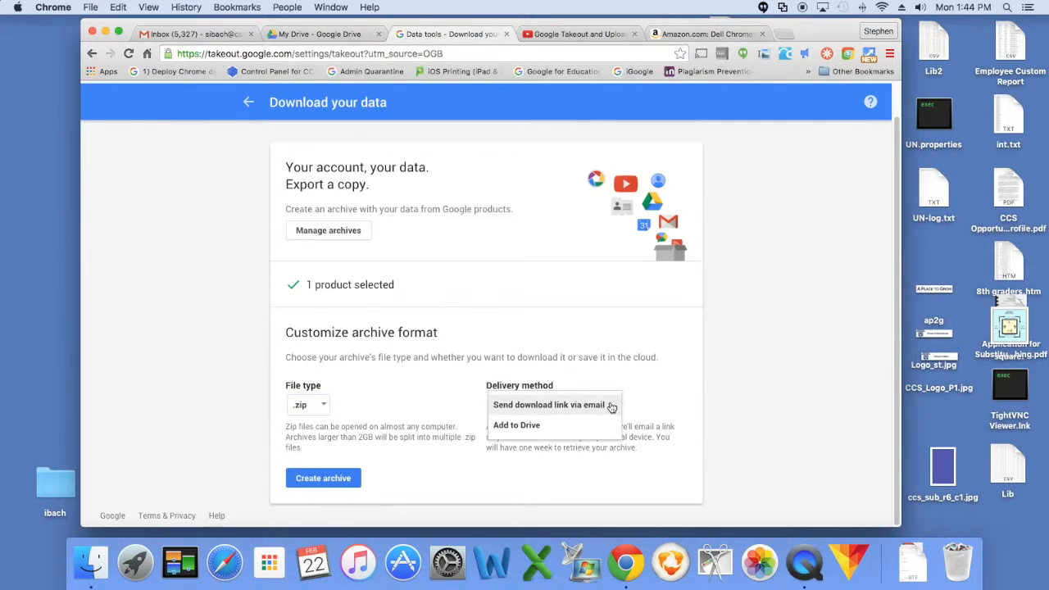
left_click(517, 426)
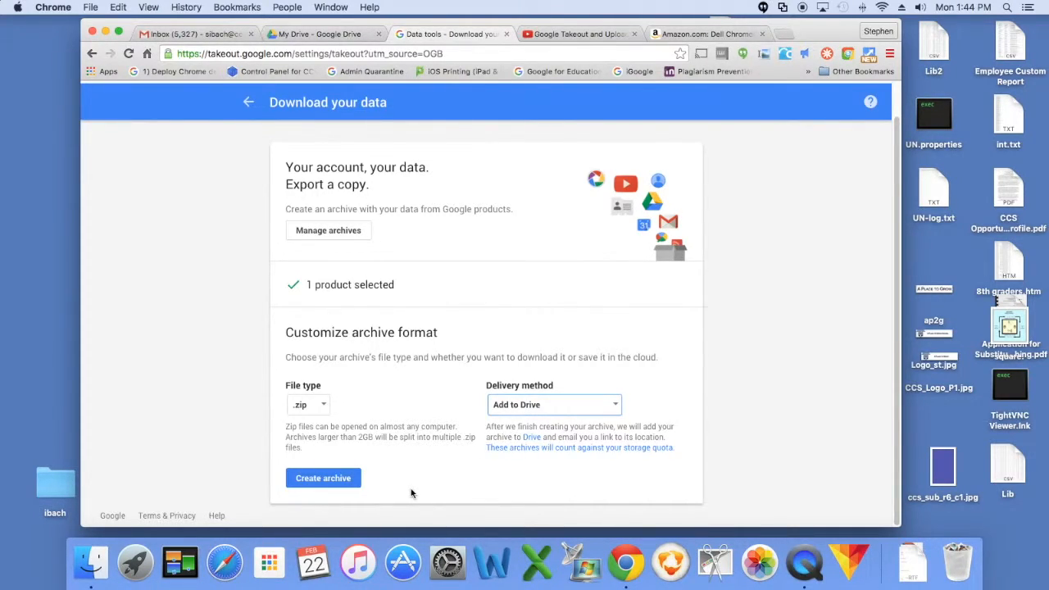
left_click(331, 480)
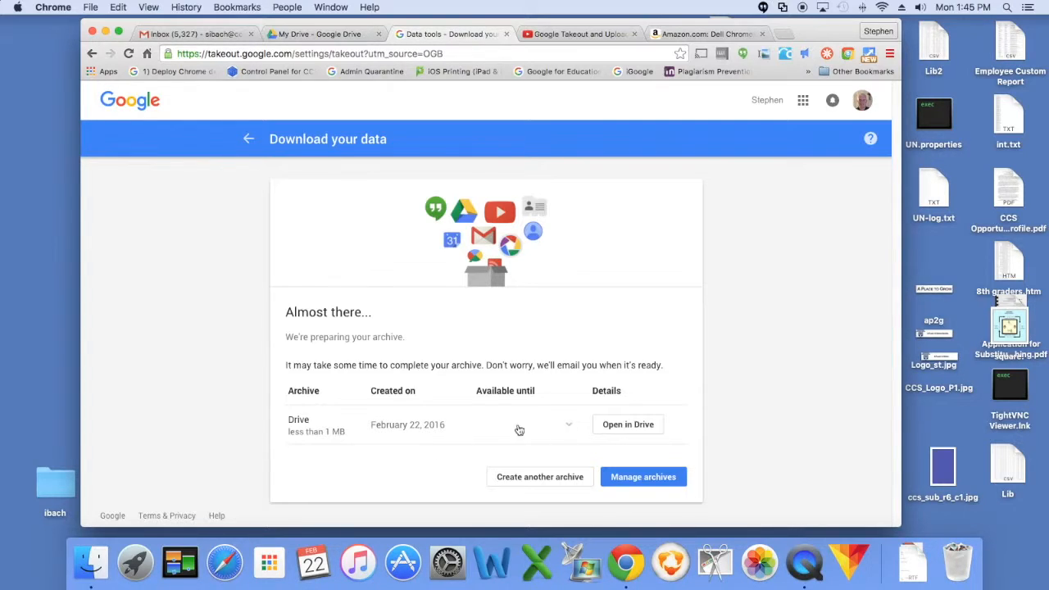
- Open the finished archive in Drive and download it
left_click(630, 428)
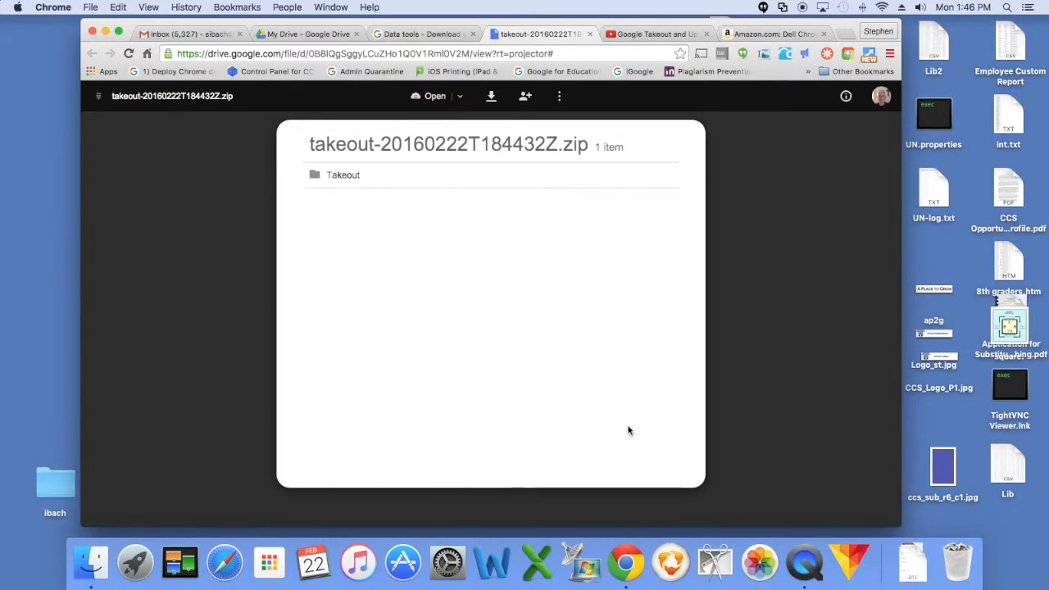
left_click(492, 98)
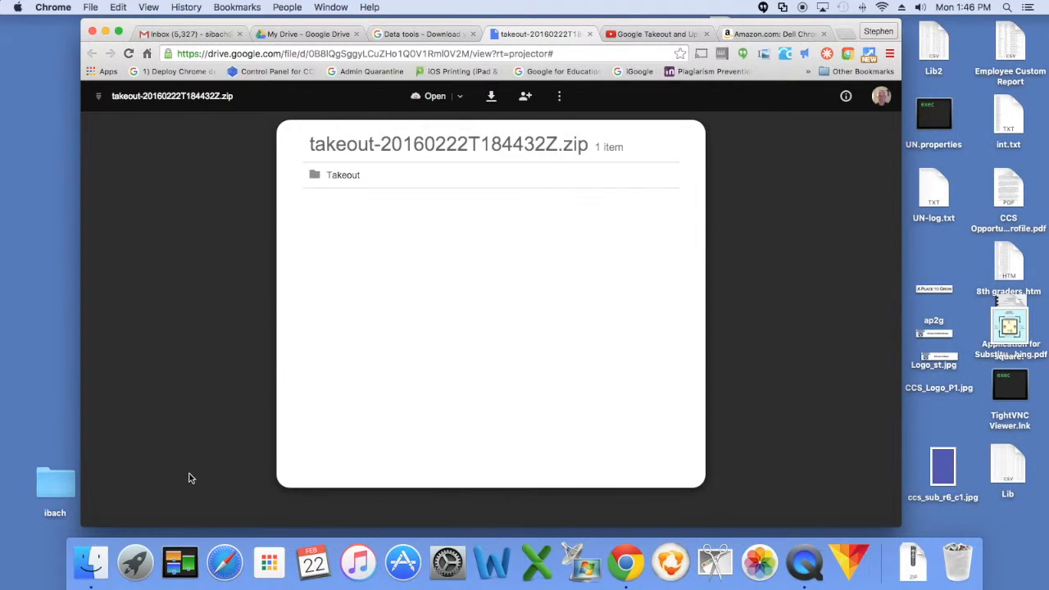
- Extract the downloaded takeout zip archive from the Downloads folder with Archive Utility
left_click(96, 573)
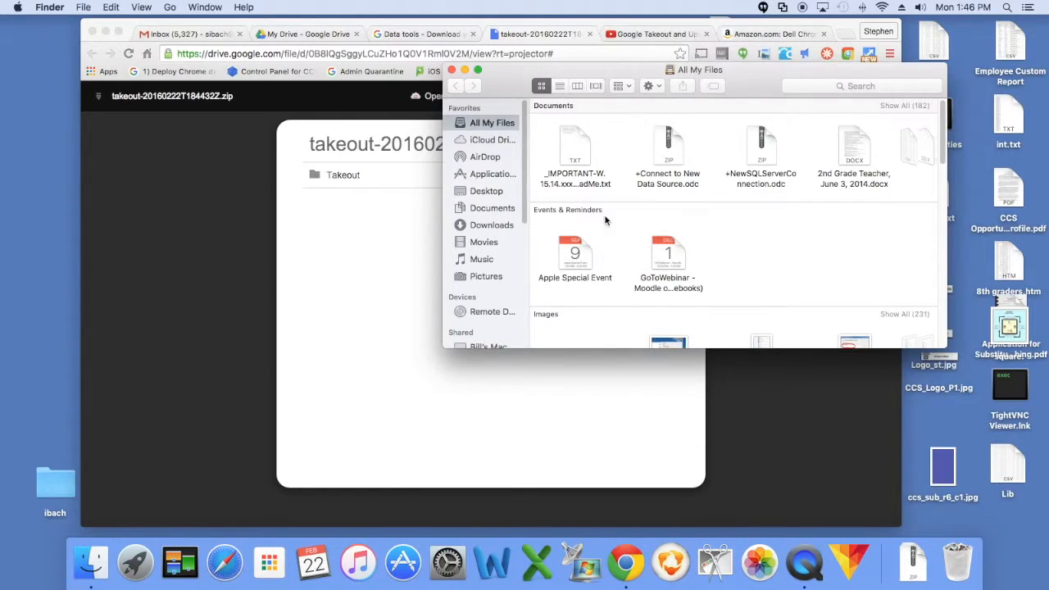
left_click(489, 228)
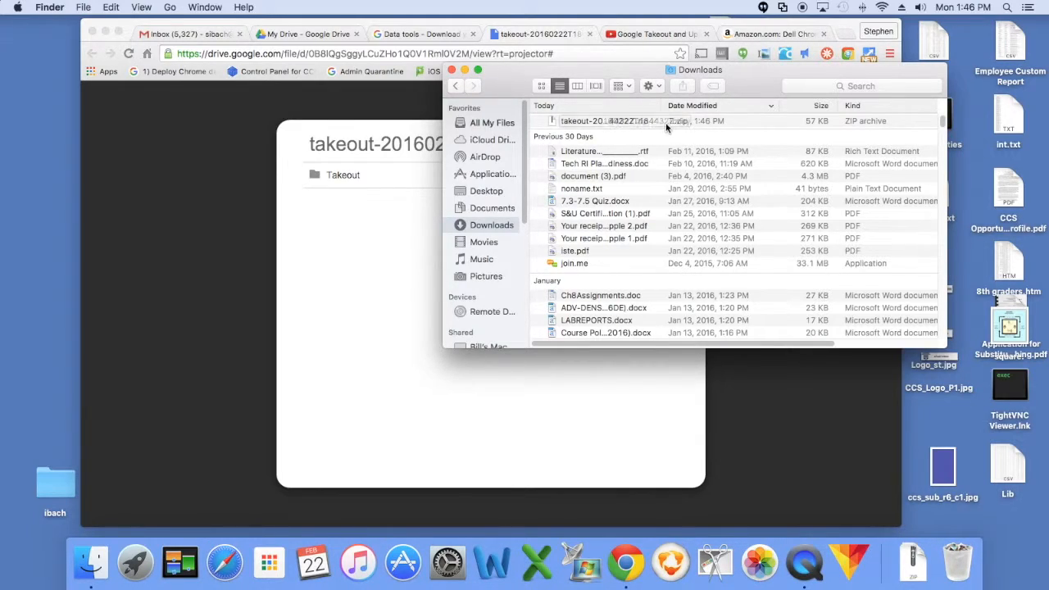
right_click(600, 122)
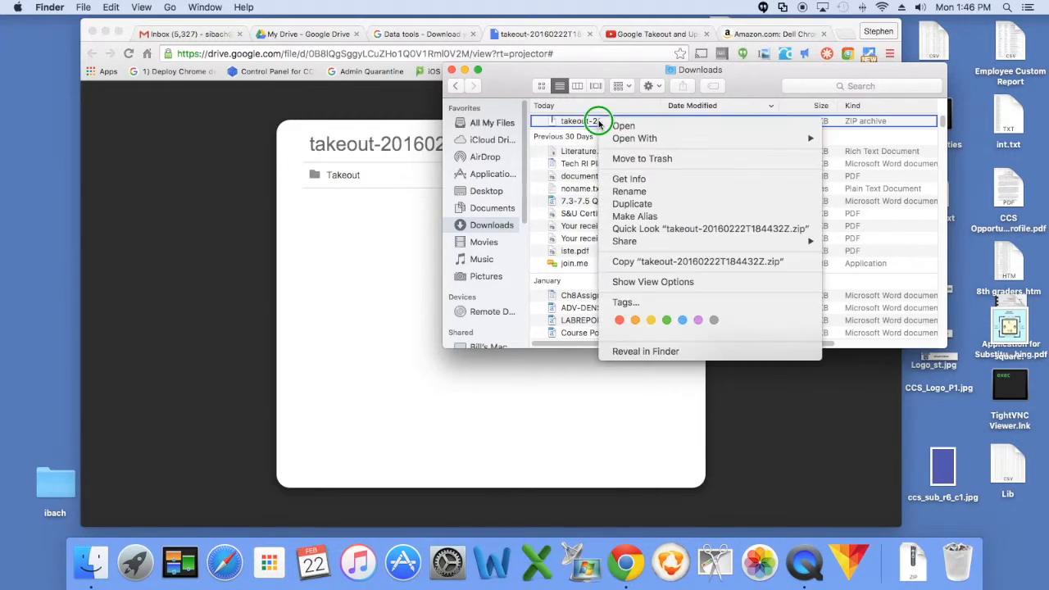
left_click(563, 117)
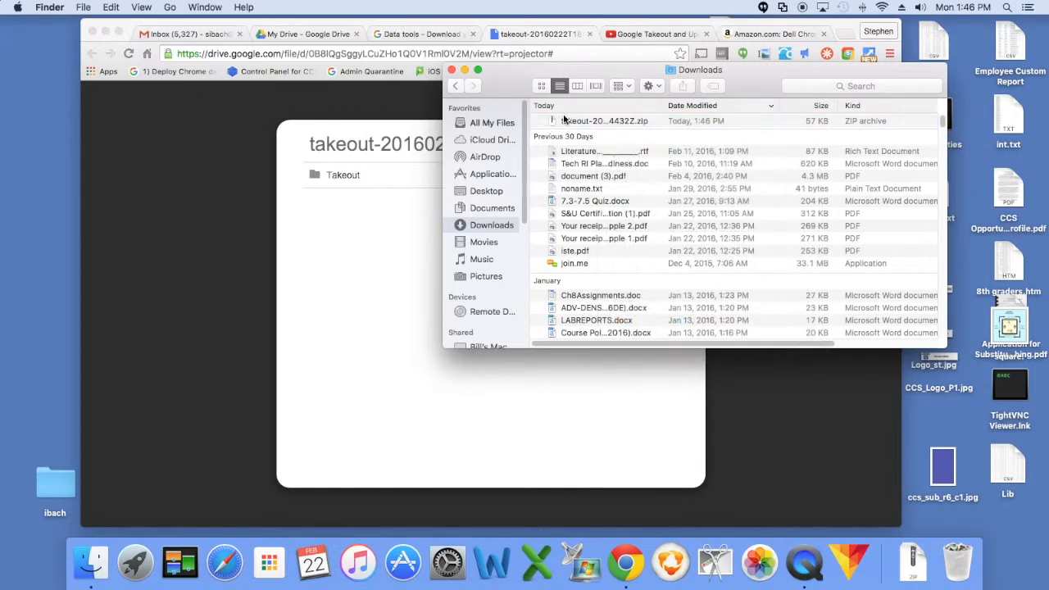
right_click(565, 122)
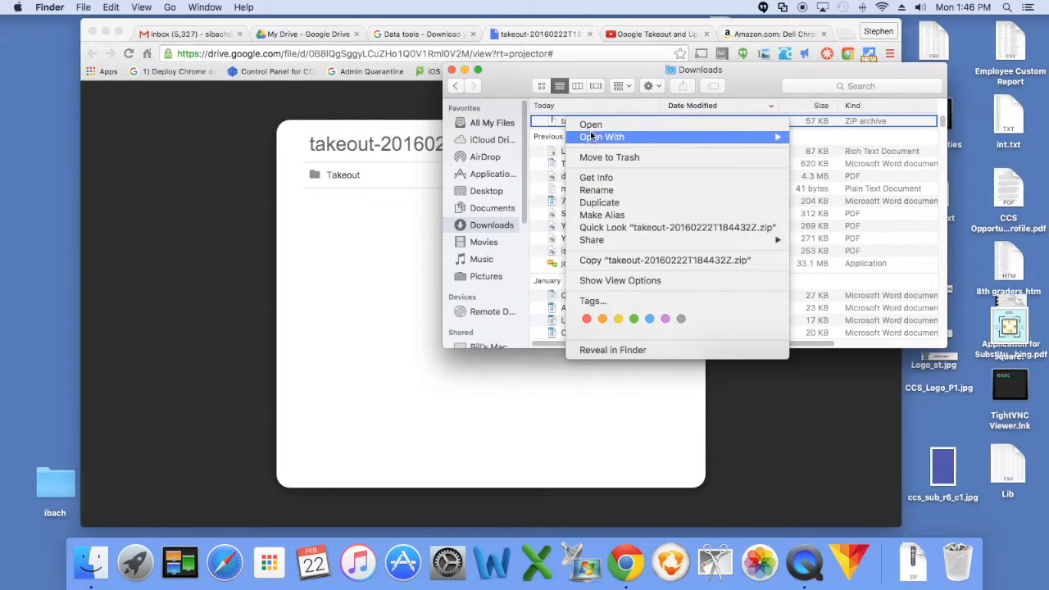
mouse_move(593, 139)
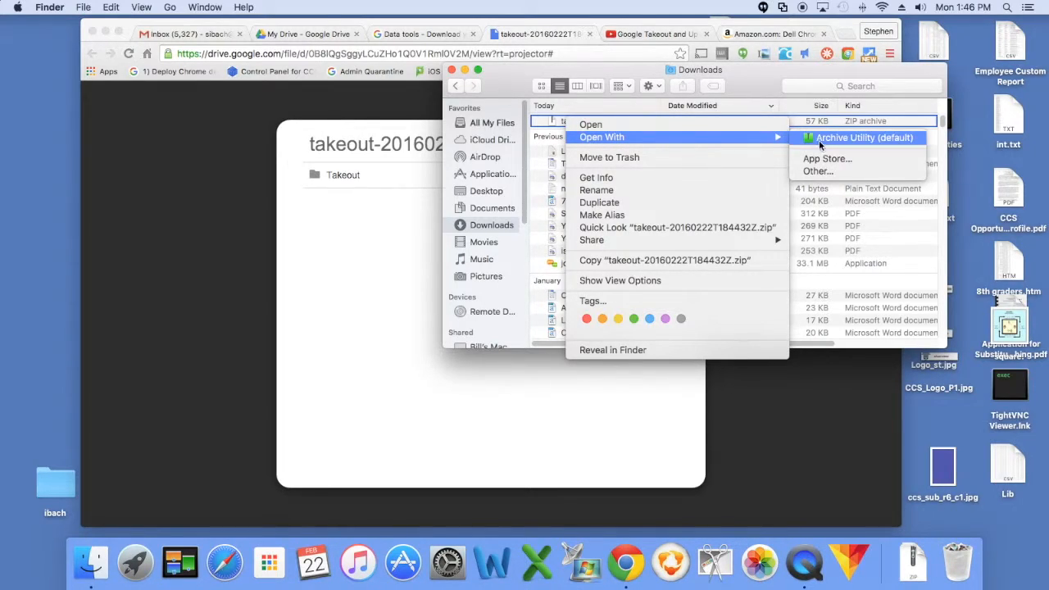
left_click(833, 143)
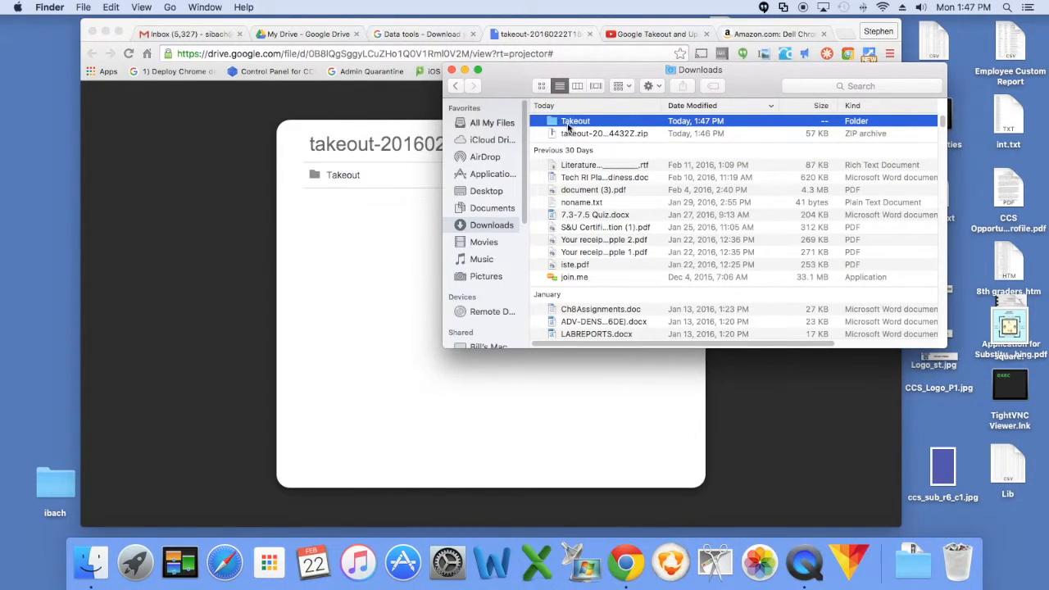
- Open the extracted Takeout folder and its Drive subfolder to inspect the exported contents
left_click_drag(566, 124, 560, 122)
double_click(569, 122)
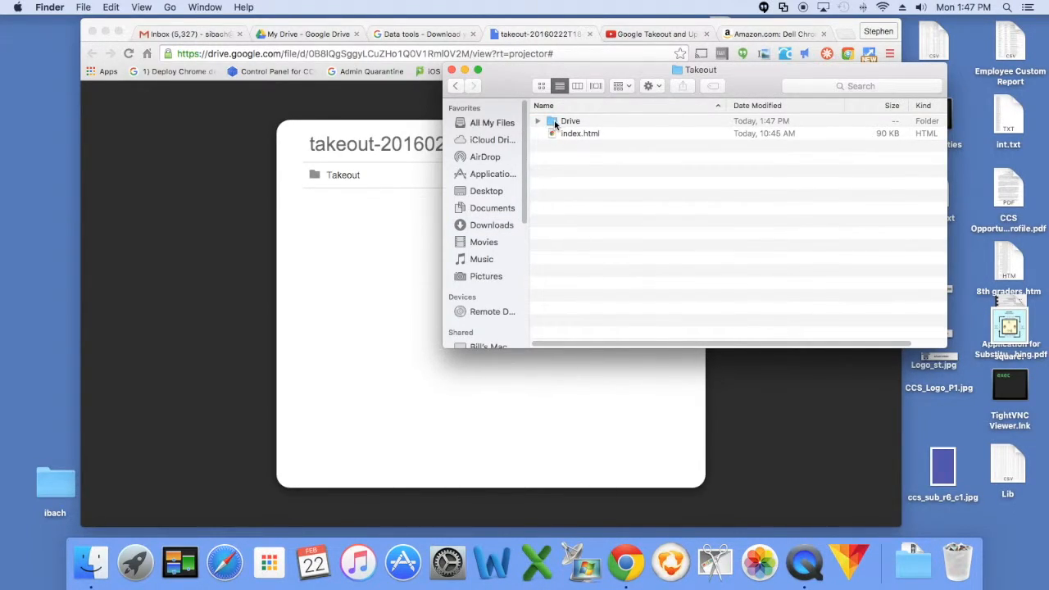
double_click(557, 123)
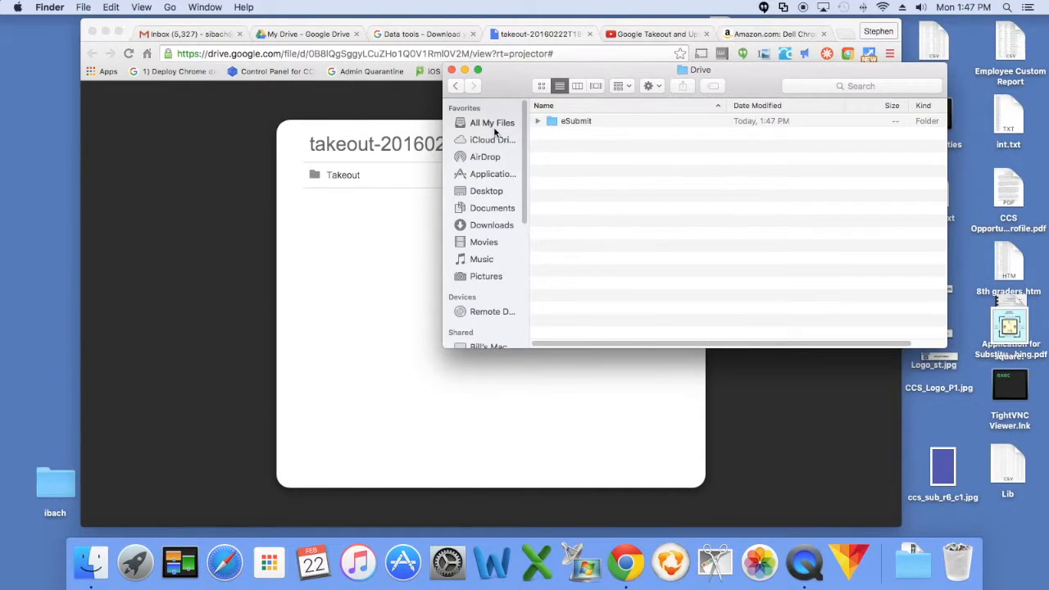
- Close the archive preview tab and return to the My Drive tab
left_click(366, 228)
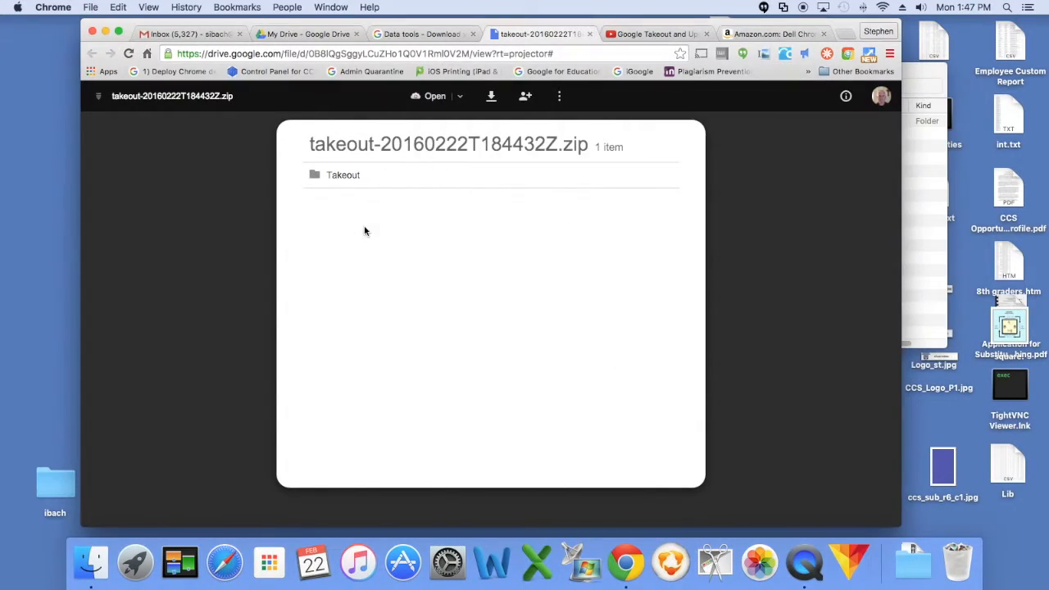
left_click(590, 34)
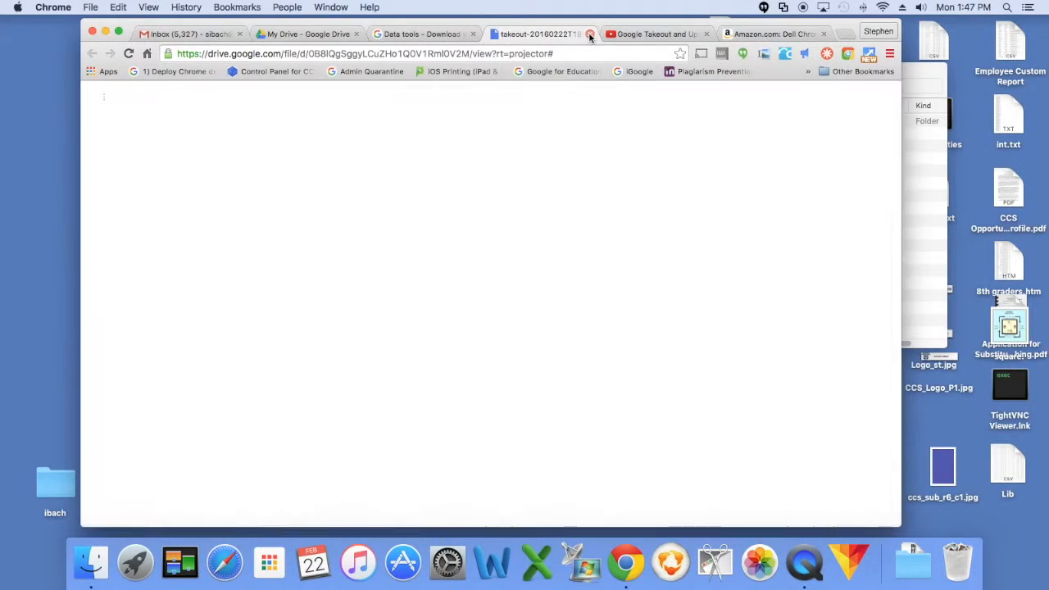
left_click(311, 35)
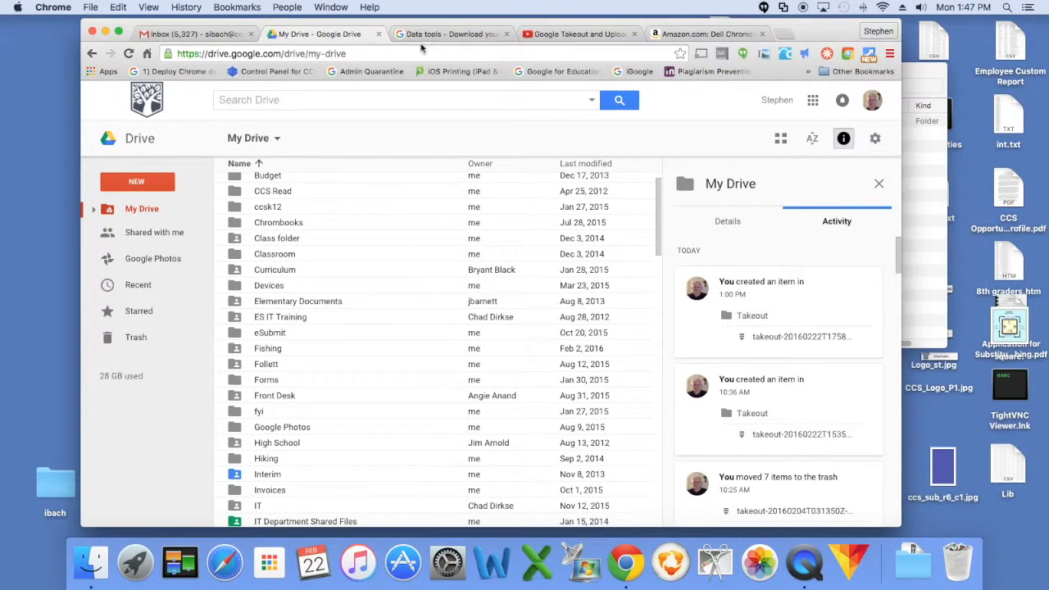
- Add another Google account to the browser, entering the account password to sign in
left_click(874, 103)
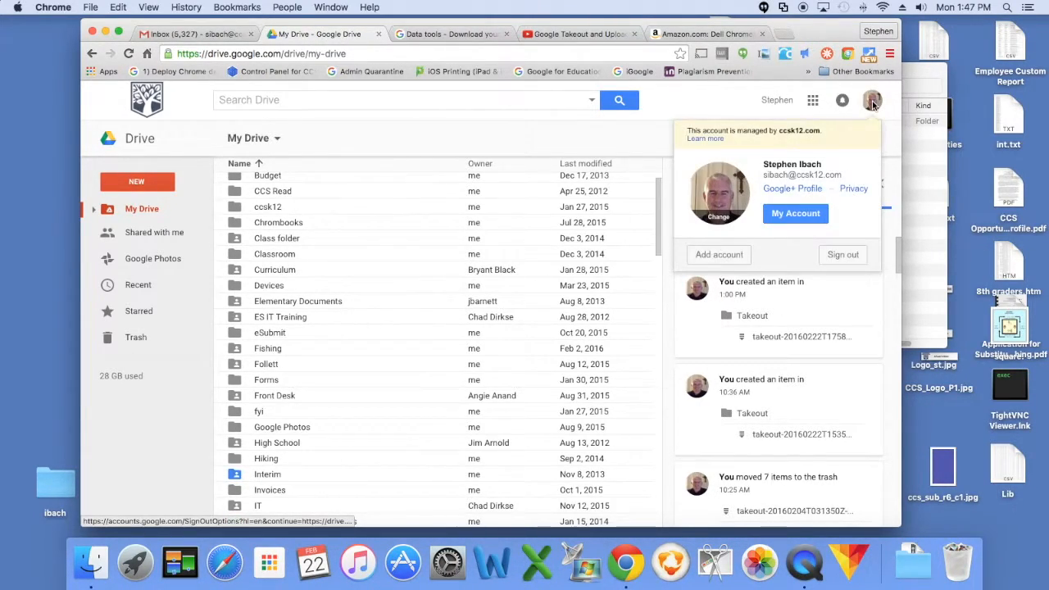
left_click(731, 257)
left_click(527, 341)
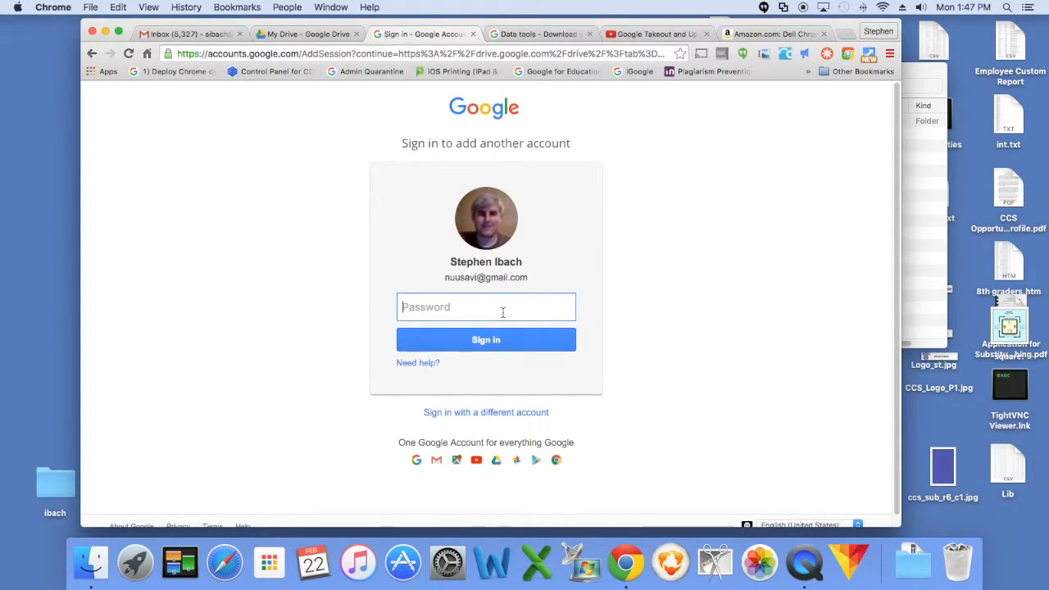
type("••••••••")
key("Return")
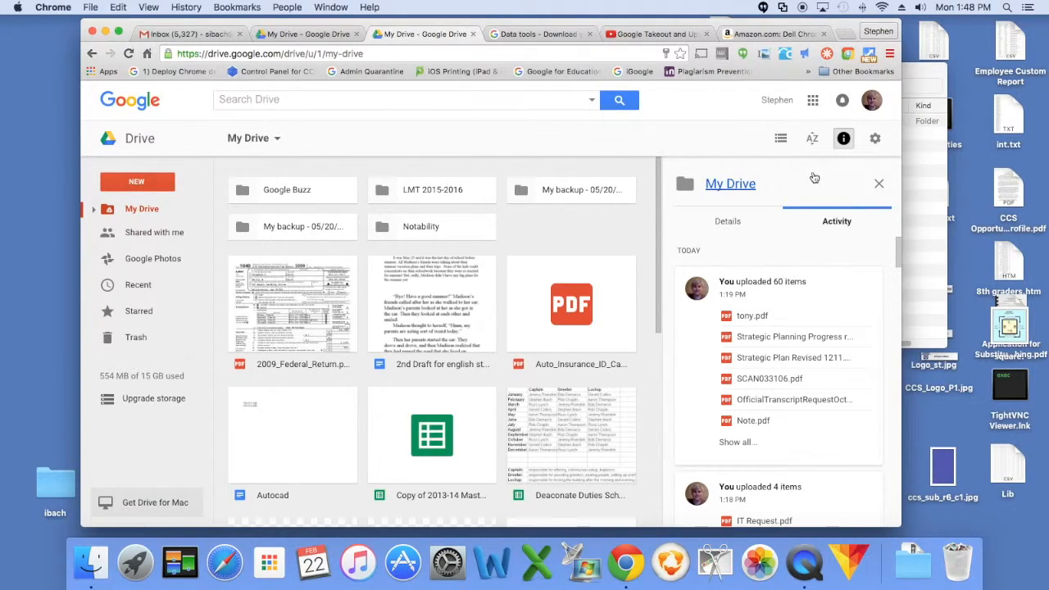
- Open the Drive settings of the second account and close them
left_click(874, 139)
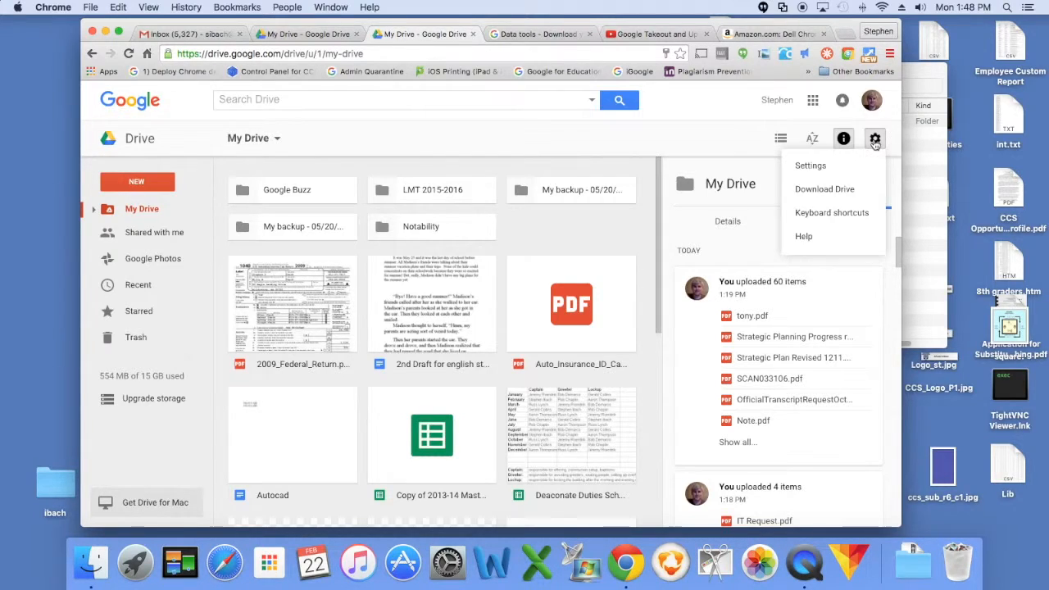
left_click(820, 167)
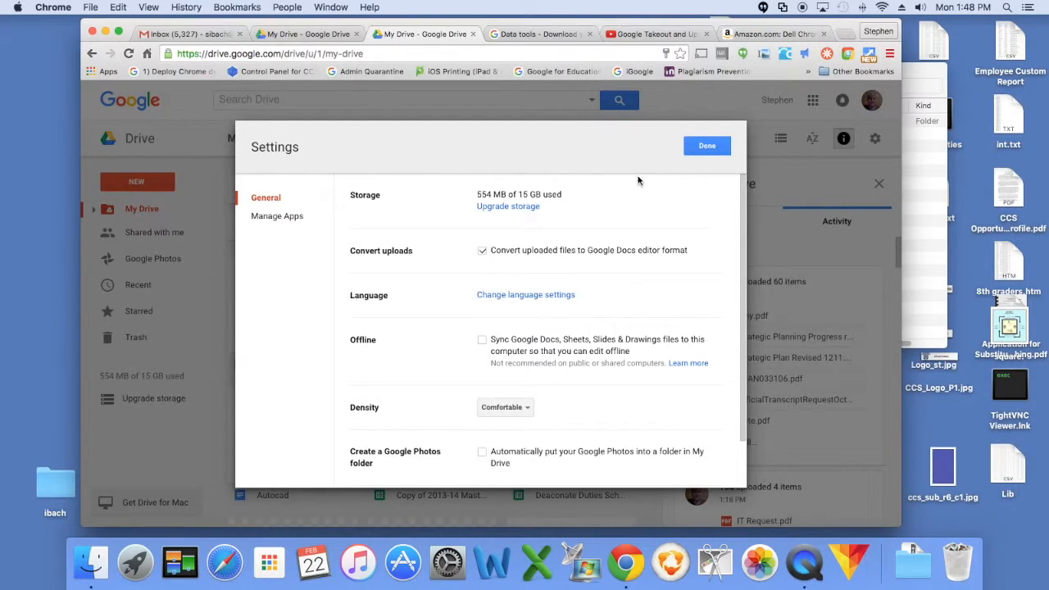
left_click(707, 146)
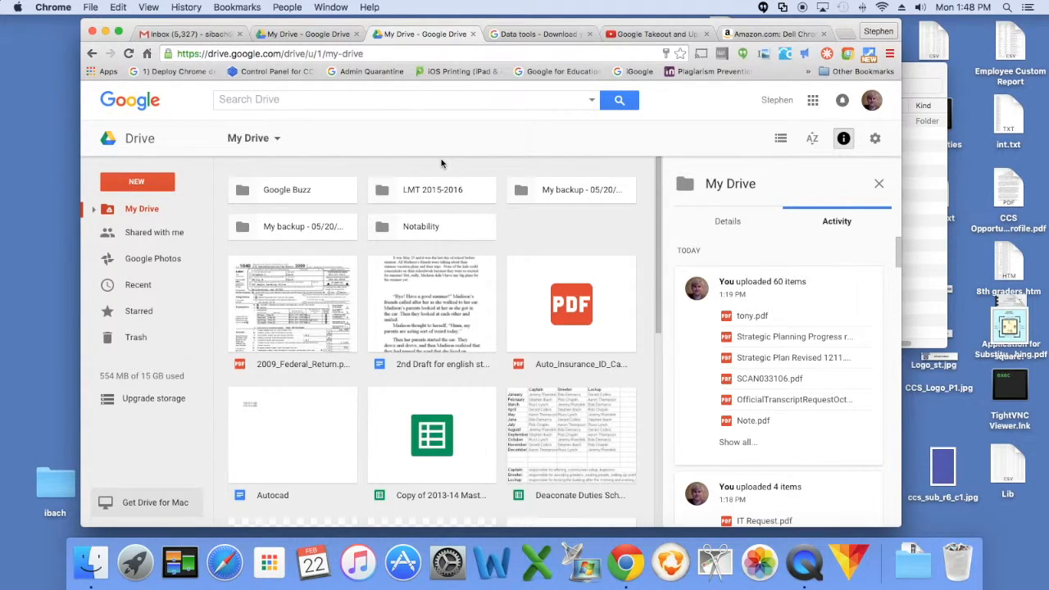
- Upload the extracted eSubmit folder from Downloads > Takeout > Drive to the second account's My Drive and open it
left_click(136, 182)
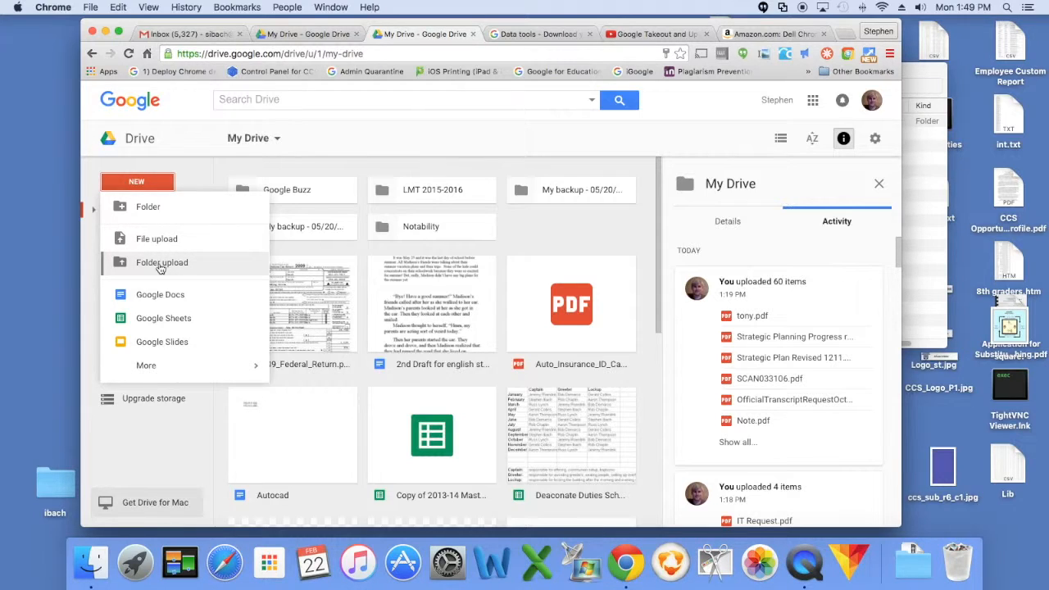
left_click(161, 270)
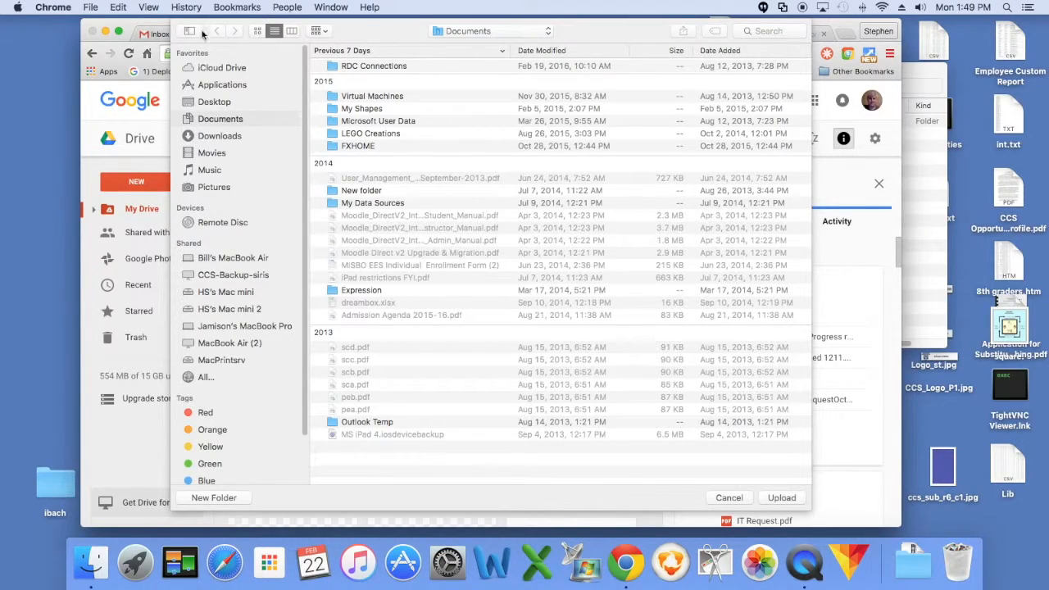
left_click(222, 137)
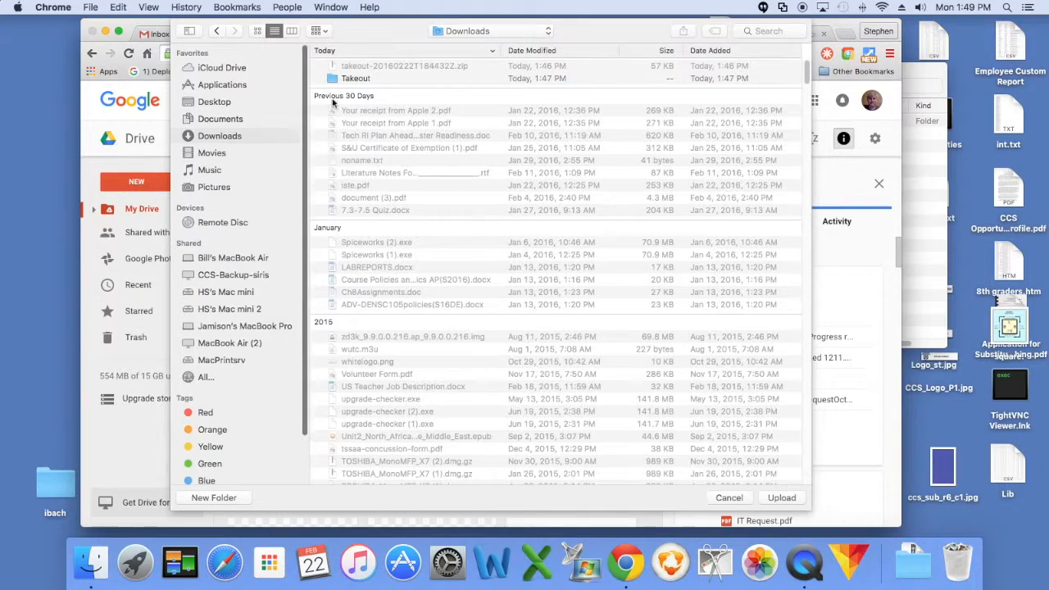
left_click(355, 79)
double_click(355, 79)
double_click(349, 79)
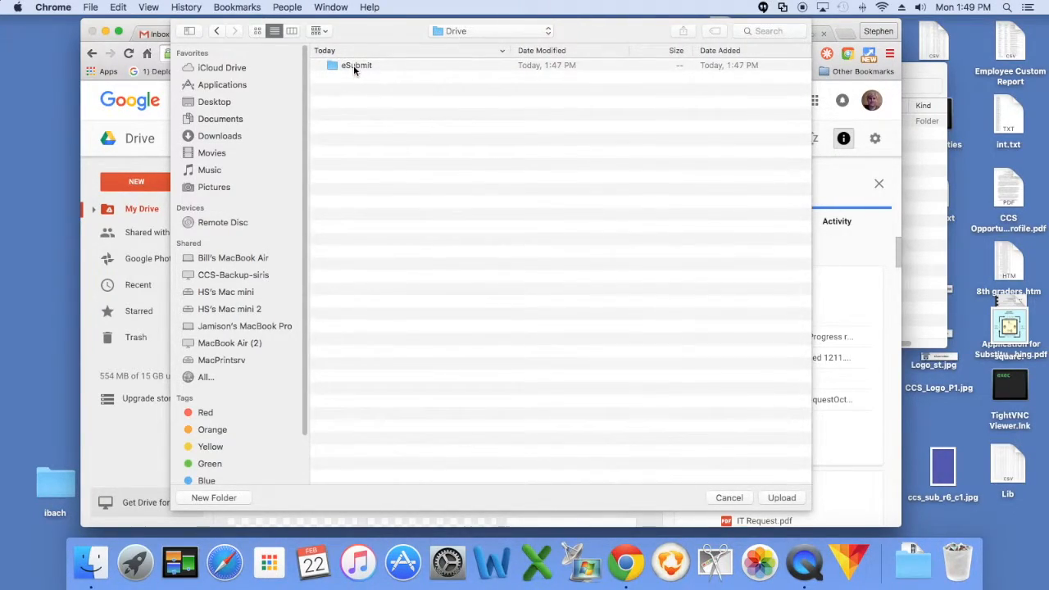
left_click(355, 69)
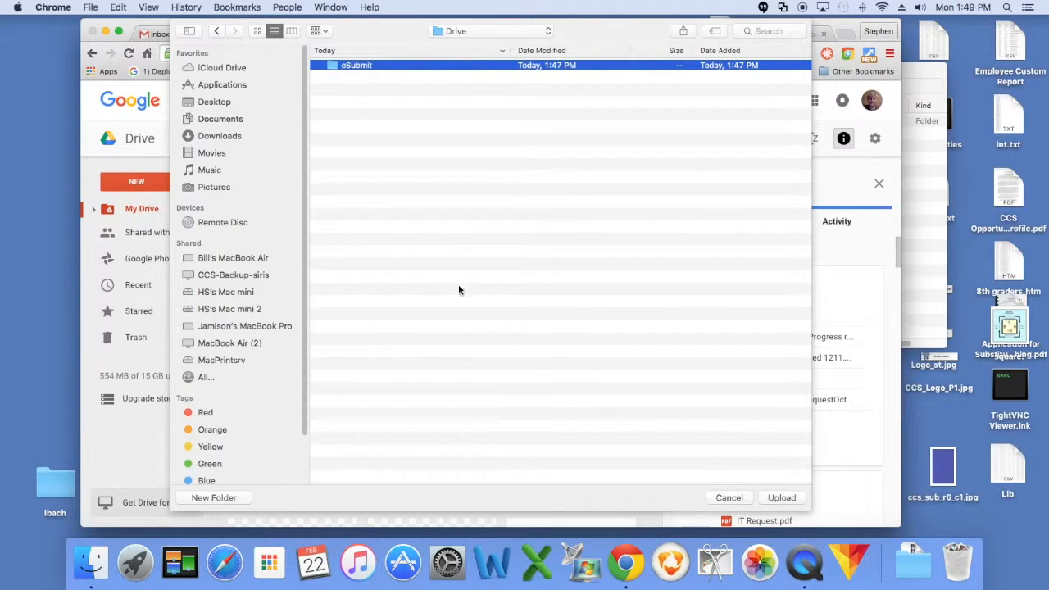
left_click(782, 498)
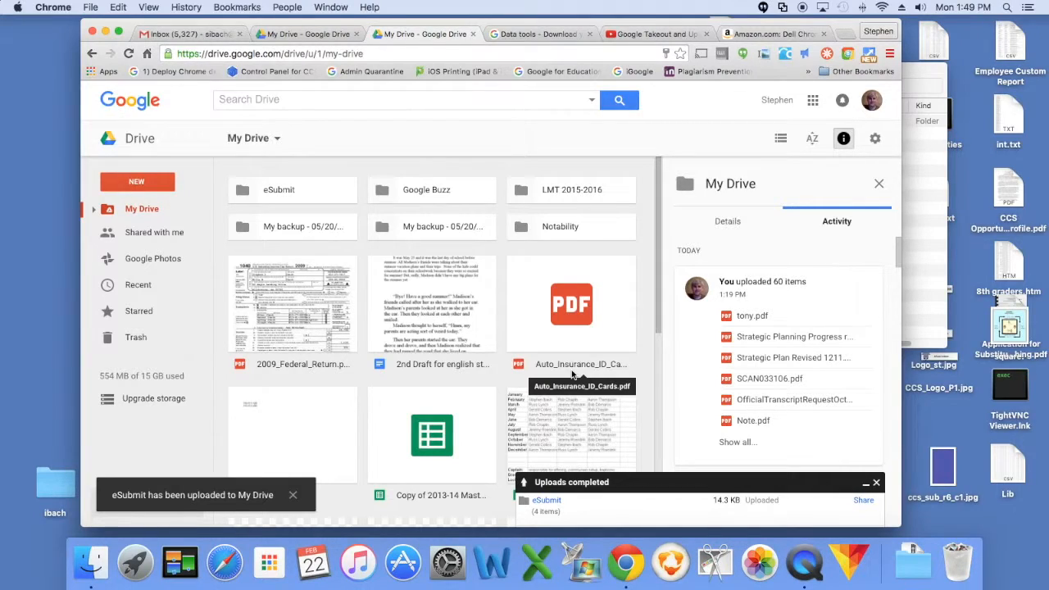
double_click(259, 193)
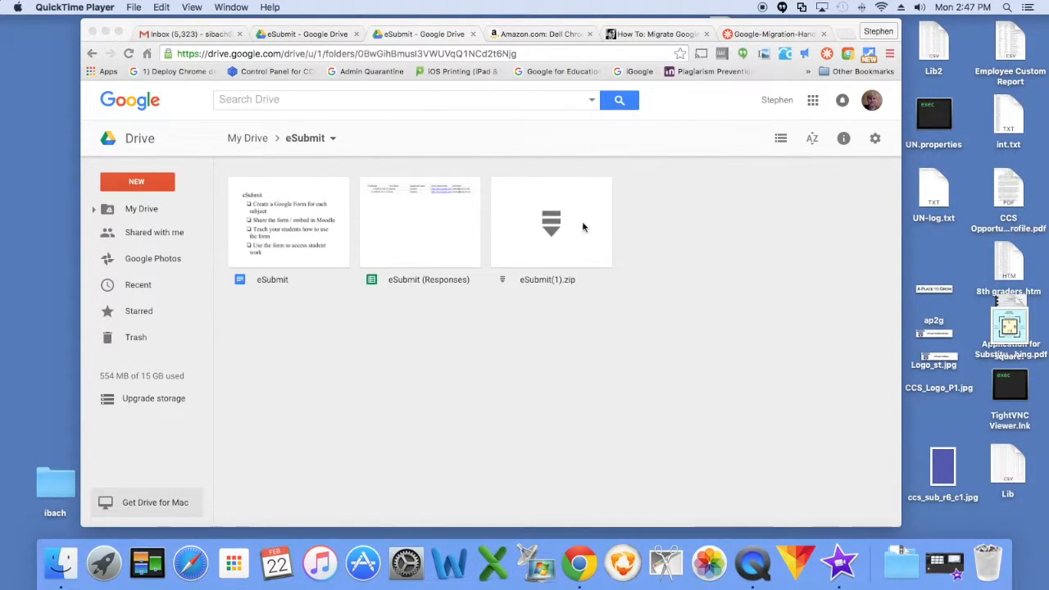
- Review the sharing settings of the eSubmit form in the school account's eSubmit folder
left_click(302, 36)
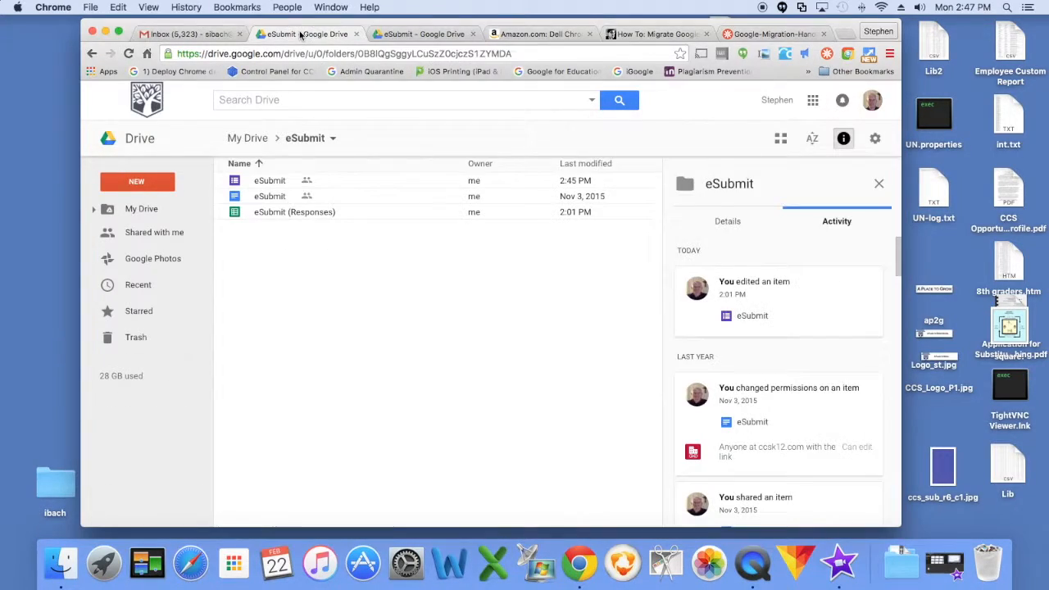
left_click(270, 182)
right_click(271, 182)
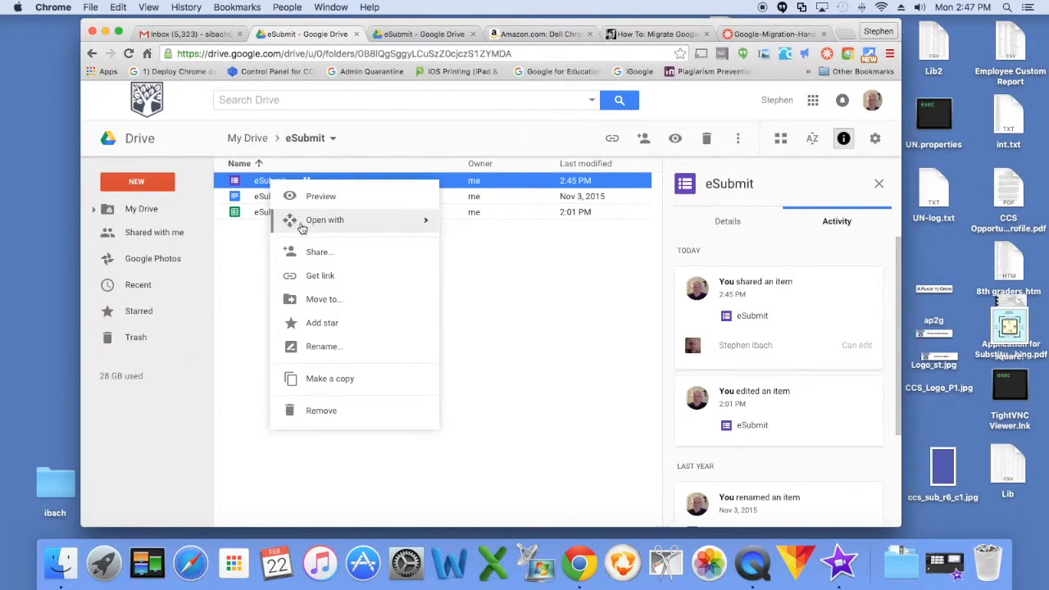
left_click(307, 250)
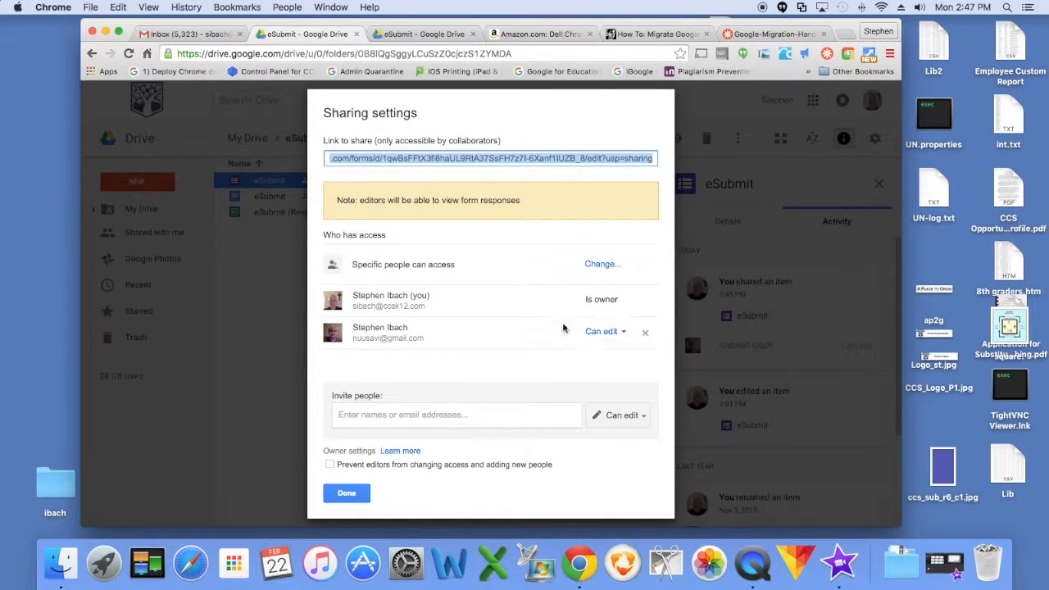
left_click(347, 493)
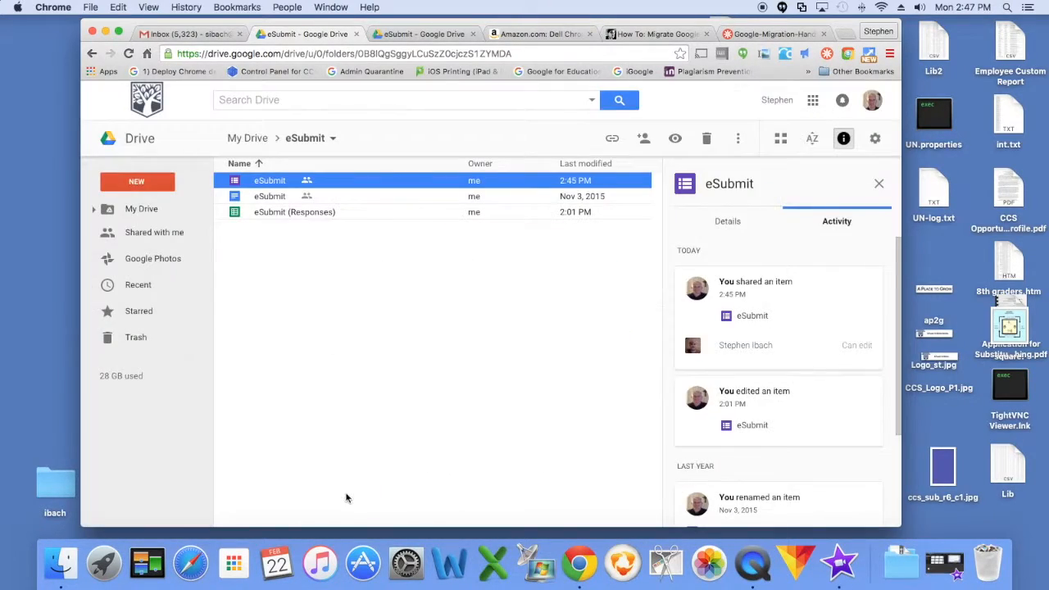
- In the second account, move the shared eSubmit form from Shared with me into the eSubmit folder in My Drive
left_click(420, 34)
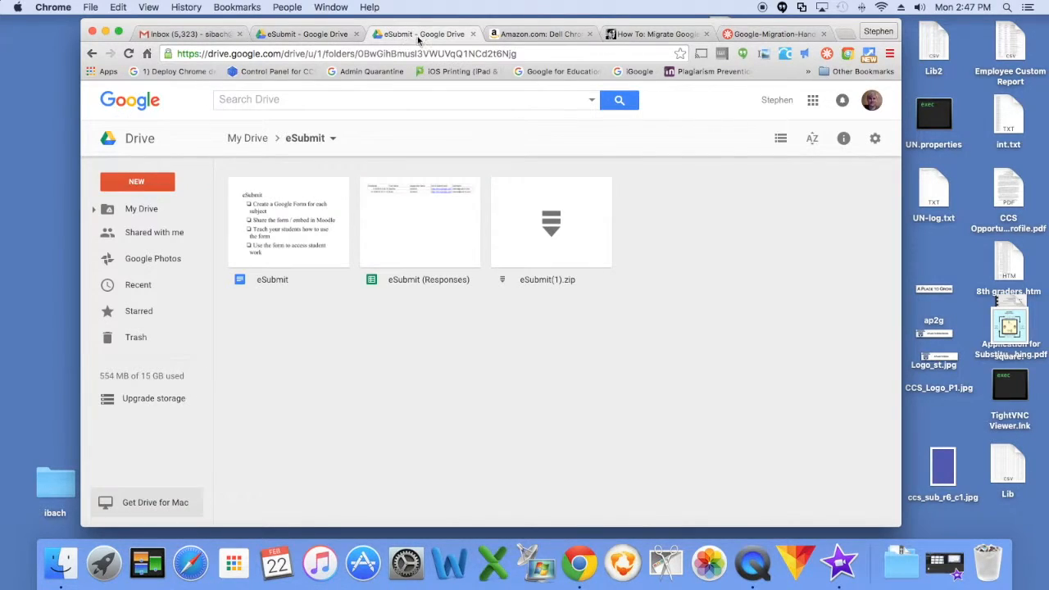
left_click(138, 233)
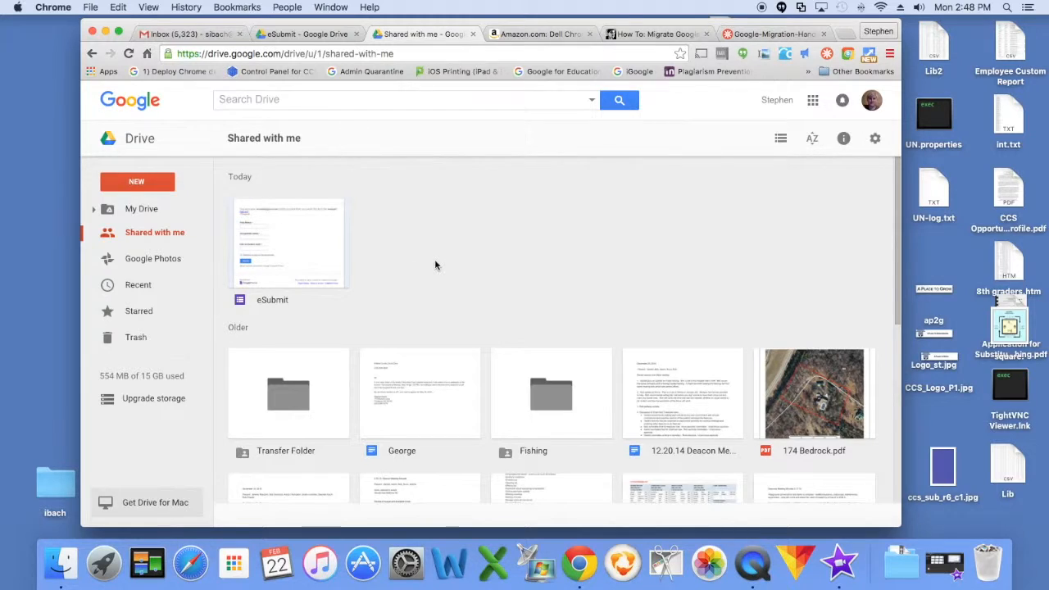
right_click(294, 251)
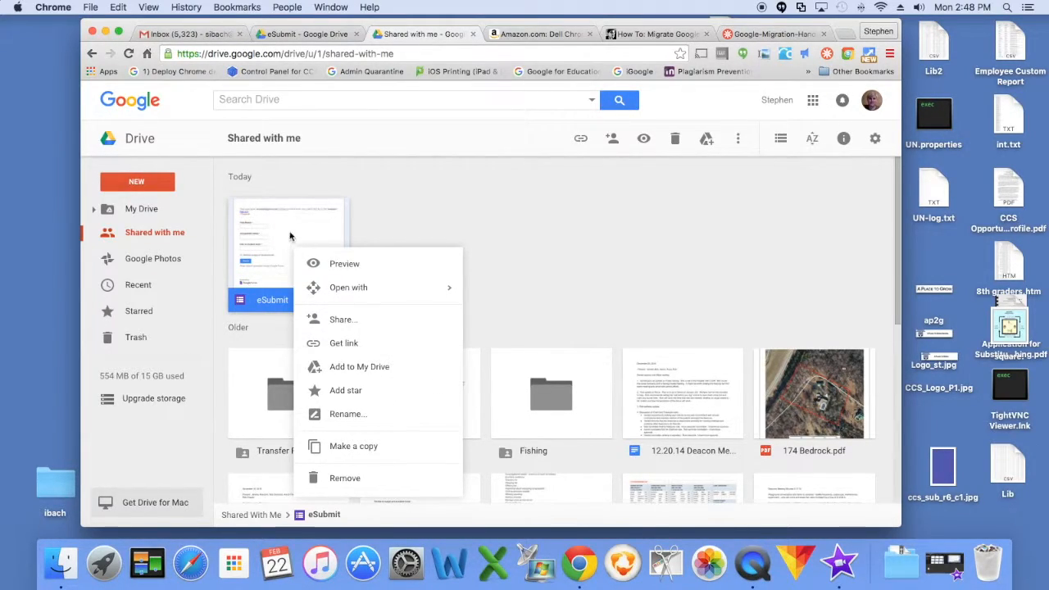
left_click(395, 230)
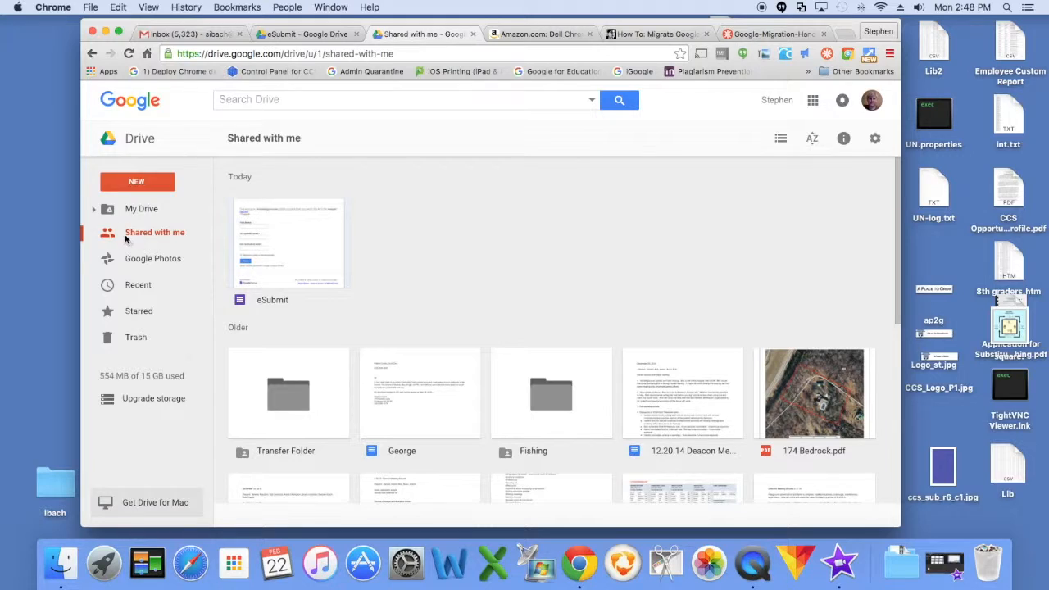
left_click(93, 208)
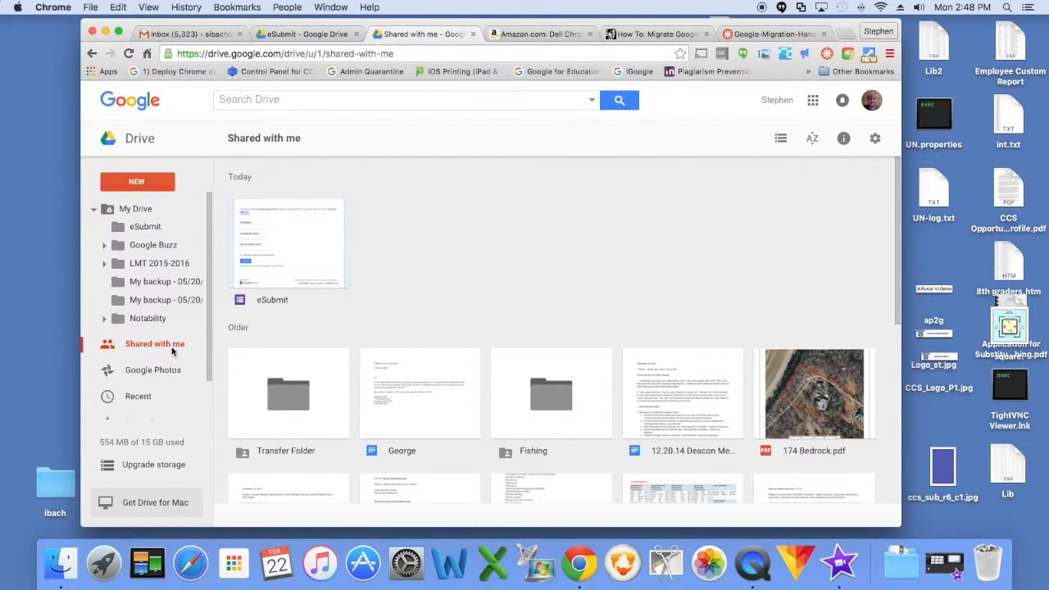
left_click_drag(302, 253, 141, 228)
left_click(141, 229)
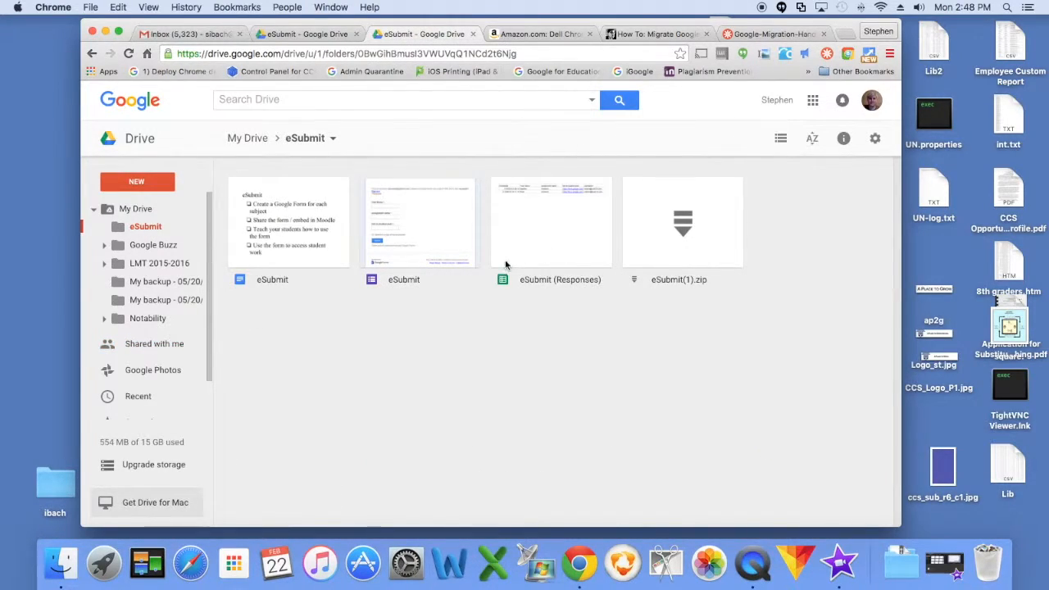
- Make a copy of the shared eSubmit form inside the eSubmit folder
right_click(403, 238)
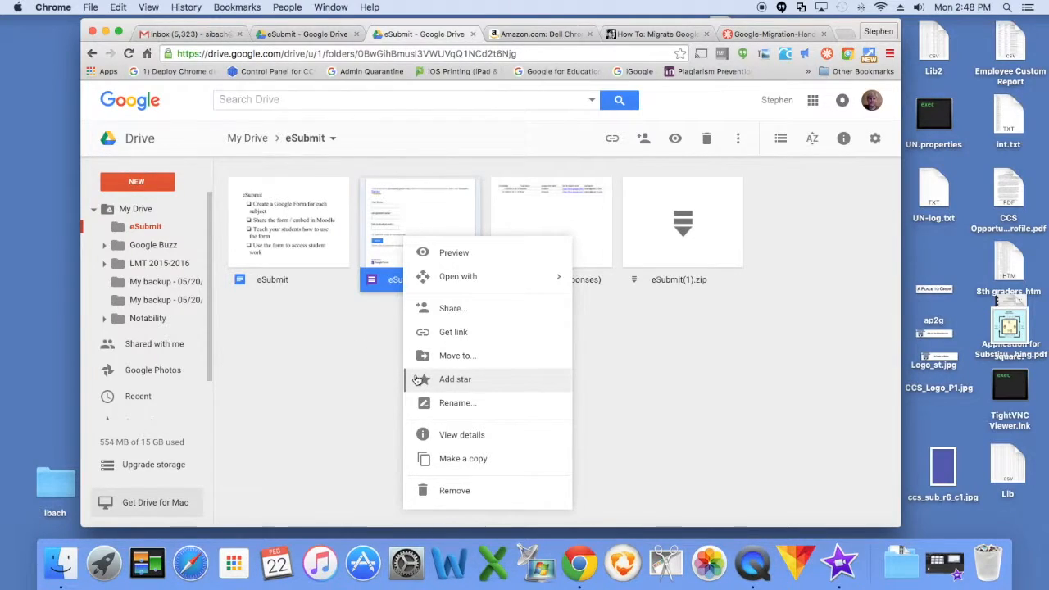
left_click(441, 212)
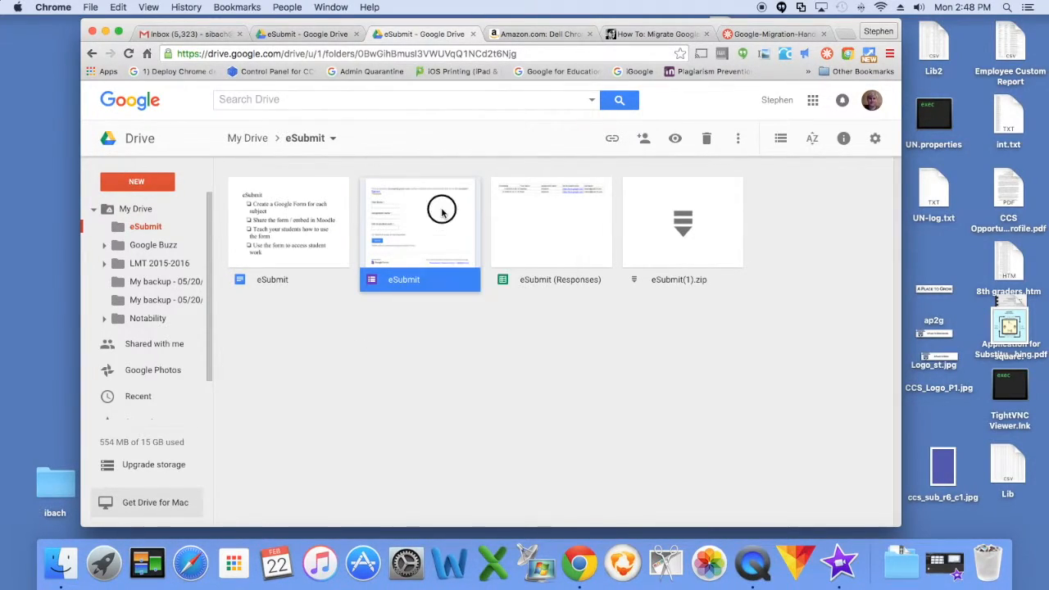
left_click(438, 232)
right_click(439, 232)
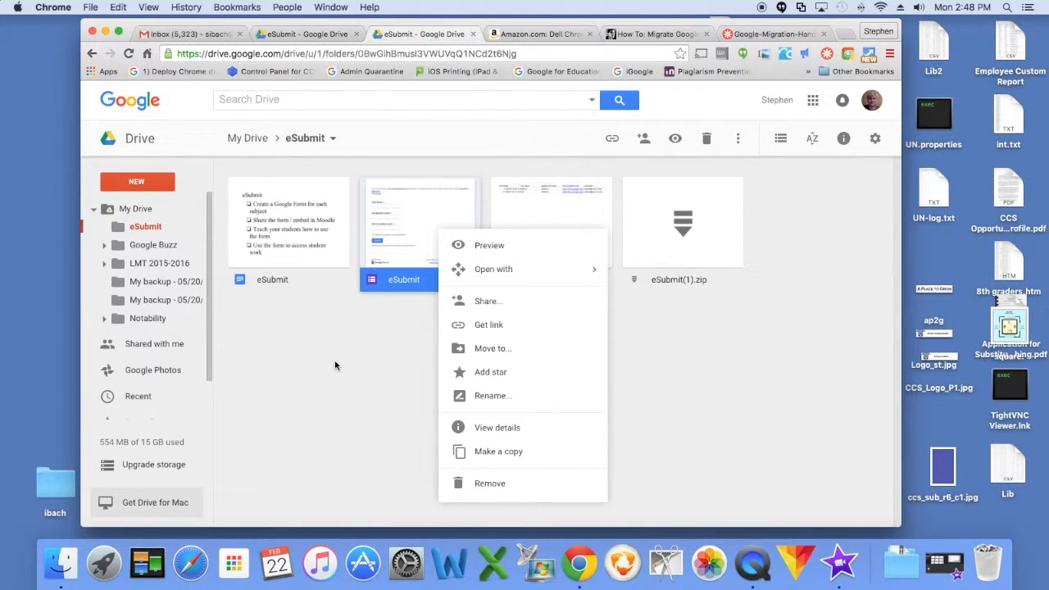
left_click(469, 452)
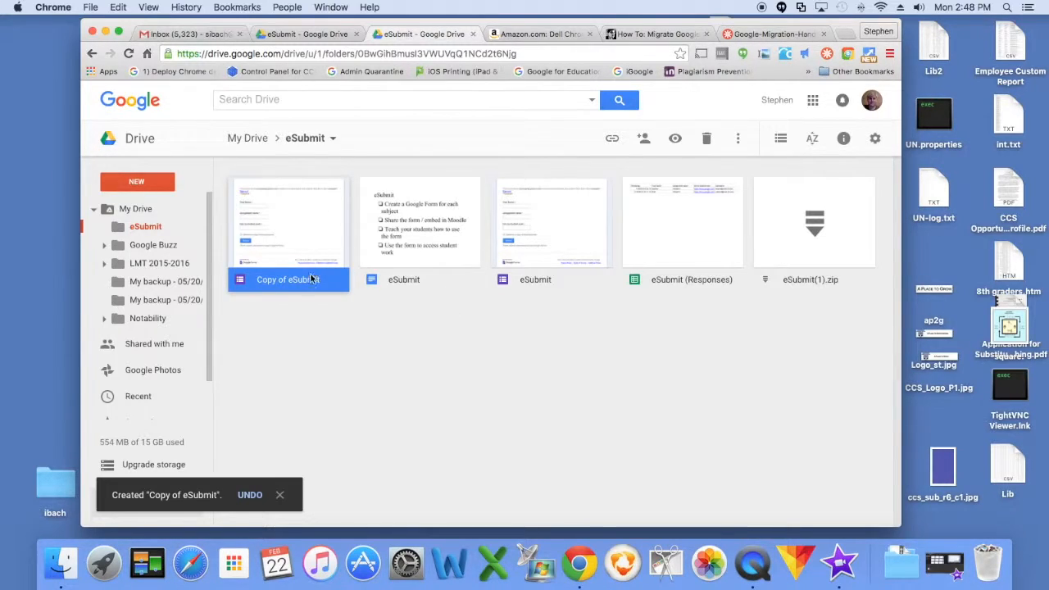
left_click(556, 246)
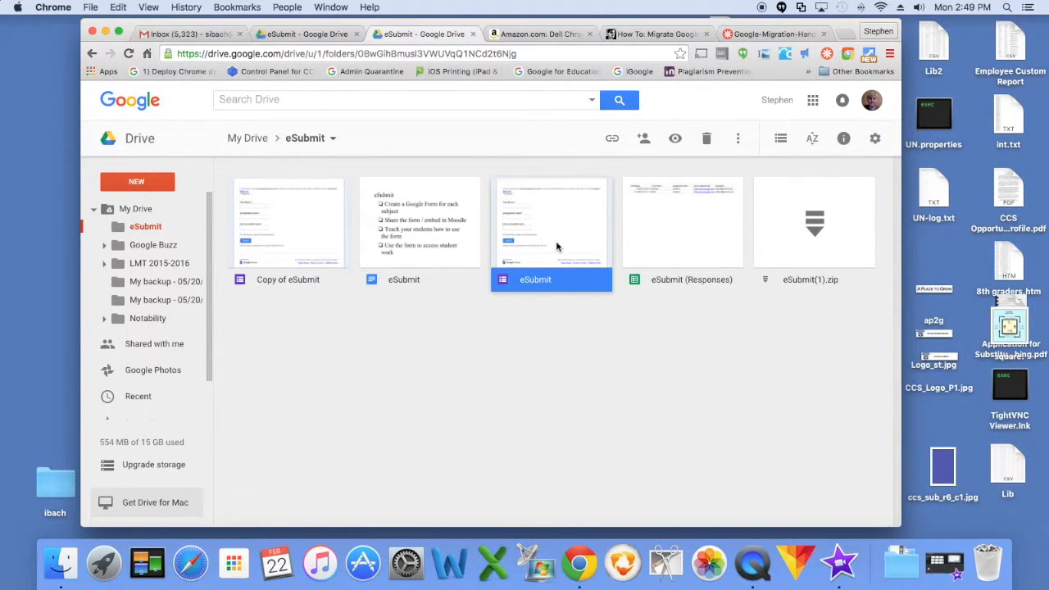
left_click(843, 264)
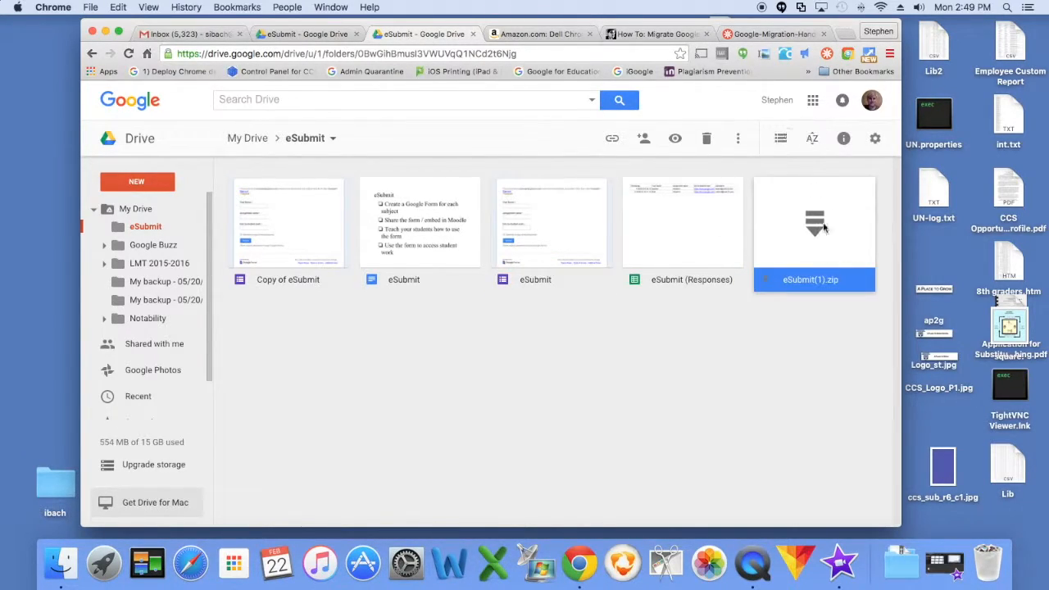